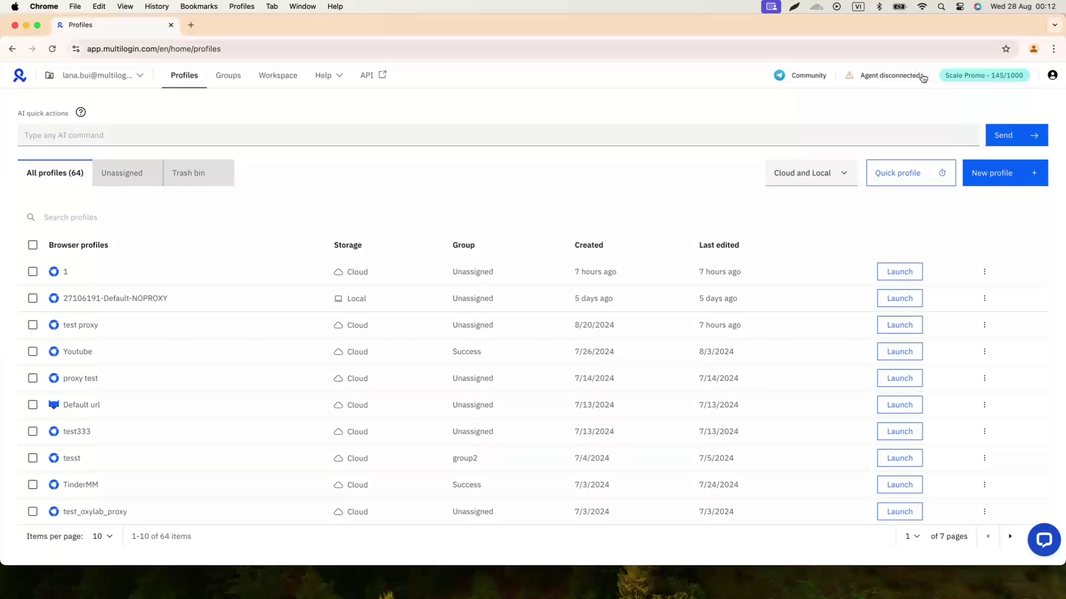
Connect the Multilogin desktop agent, allowing the Multilogin X app to open from the browser
click(879, 77)
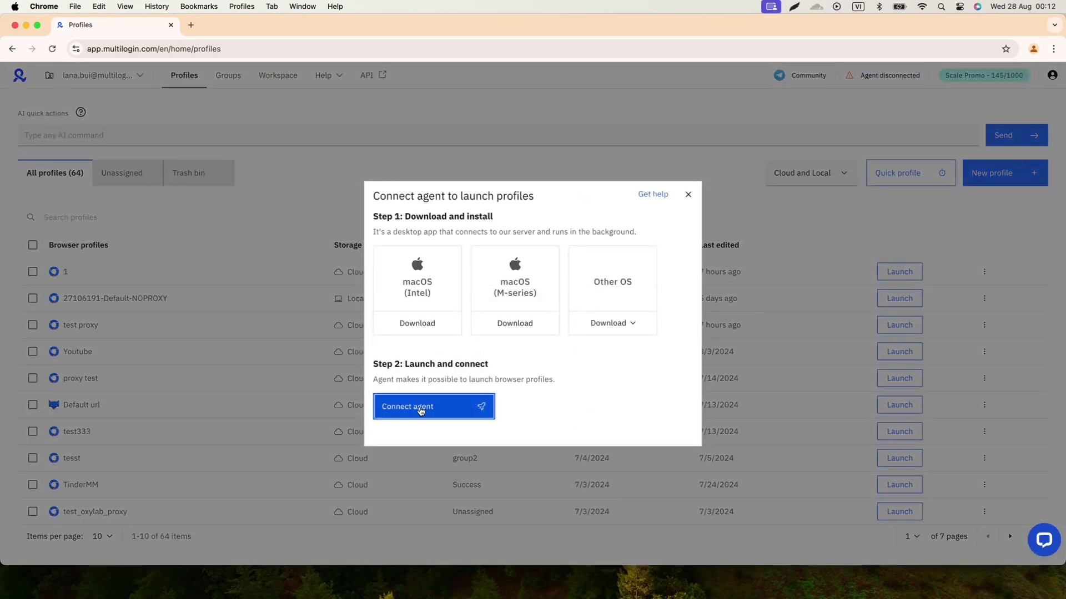
click(423, 407)
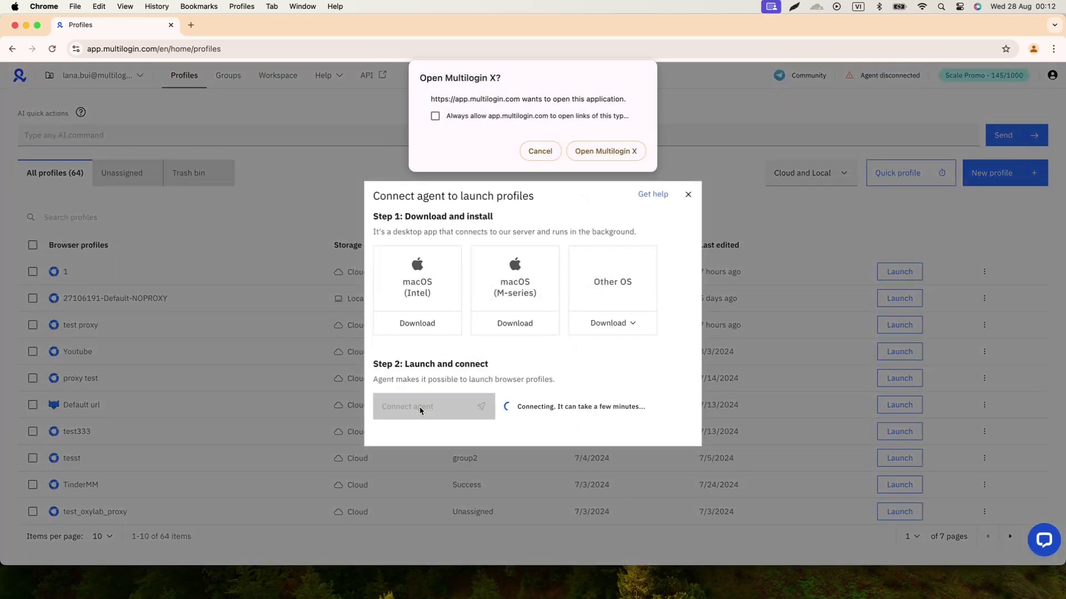
click(611, 153)
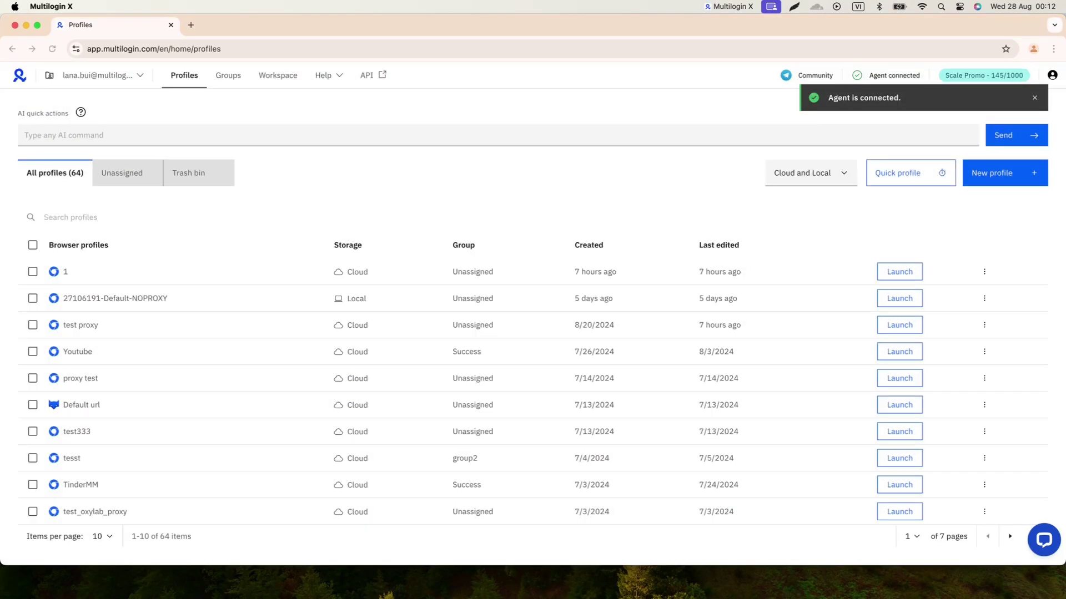
click(911, 105)
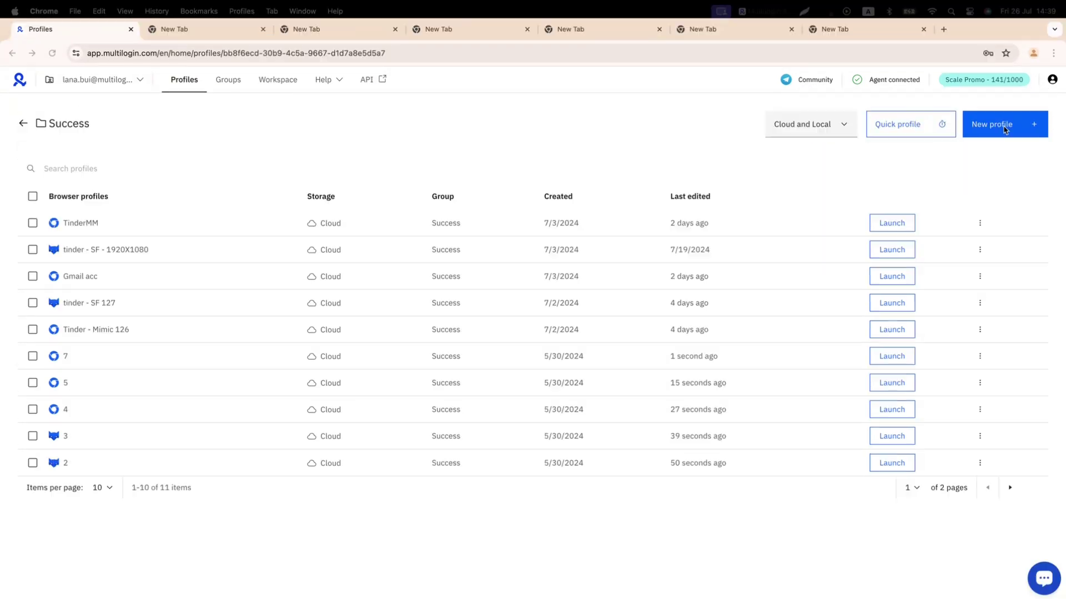
Start a new browser profile named Youtube
click(984, 127)
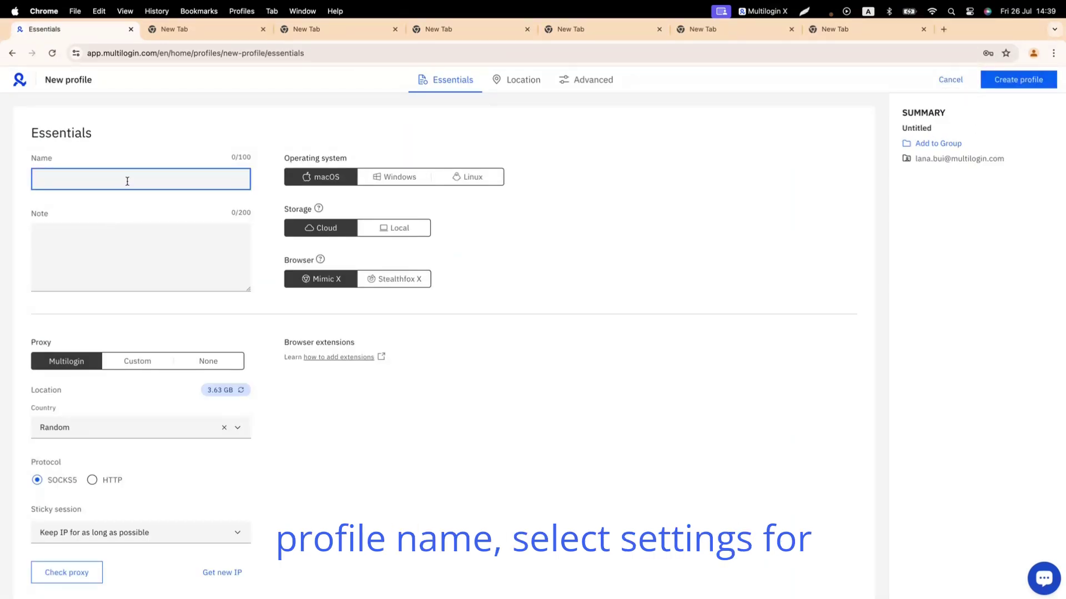
text(tube)
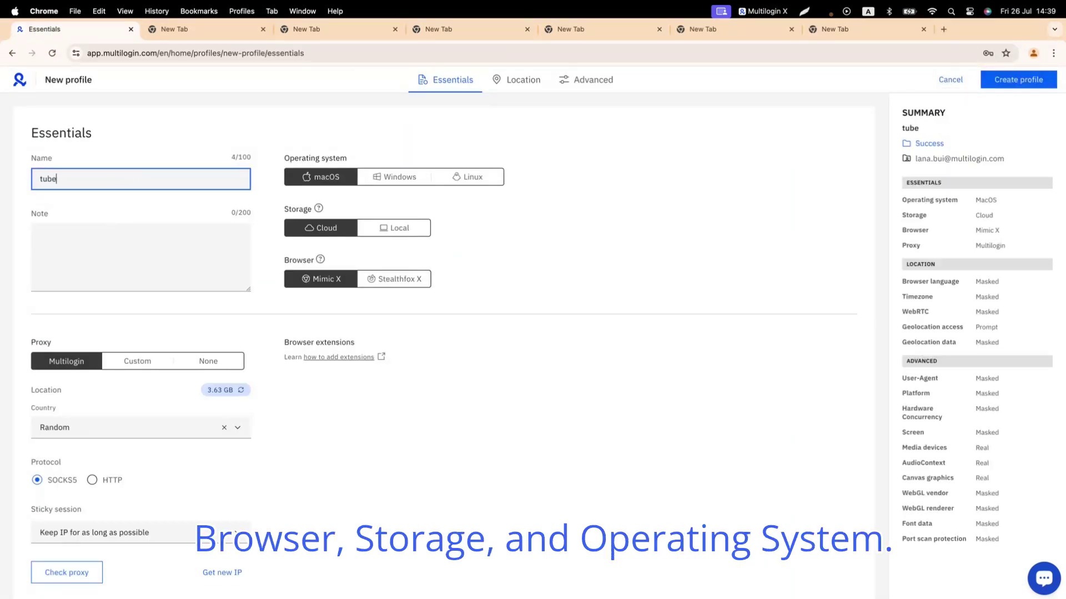
key(BackSpace)
text(Youtub)
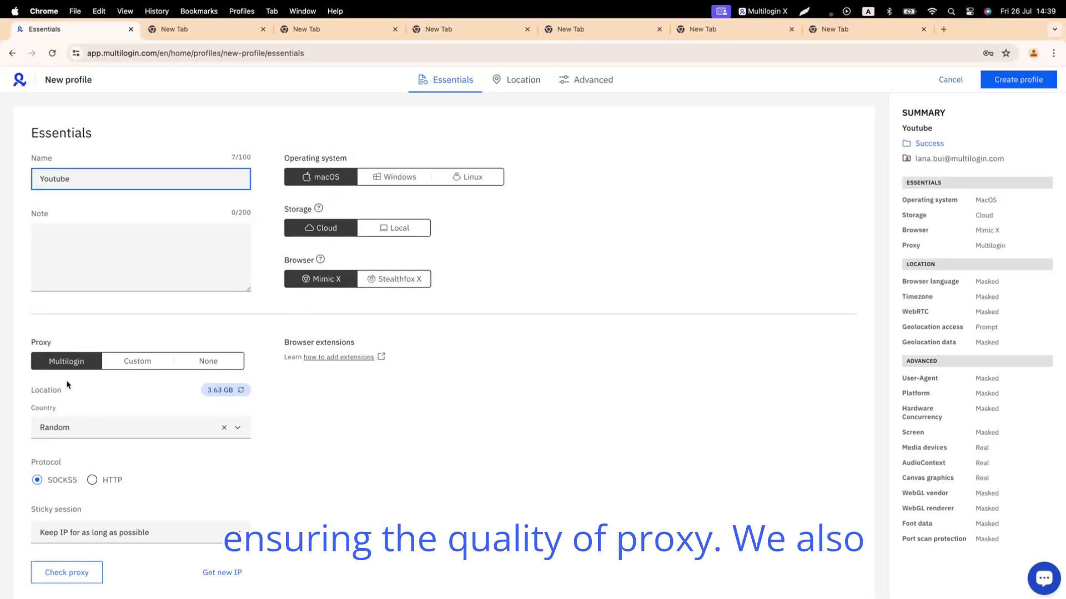
Give it a United States SOCKS5 proxy and confirm the proxy check passes
scroll(119, 382, down, 1)
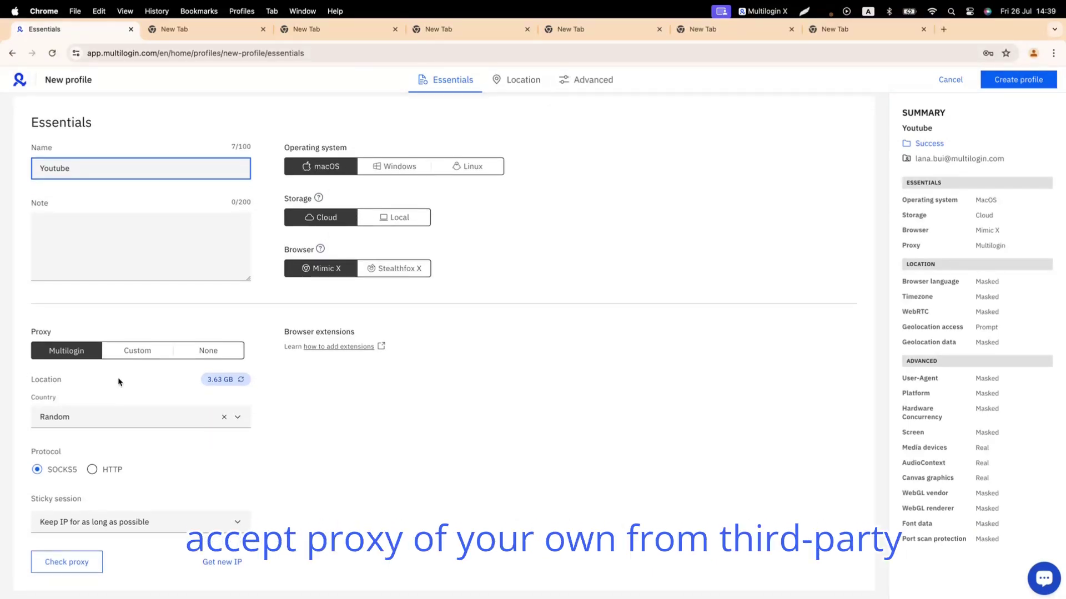
click(241, 419)
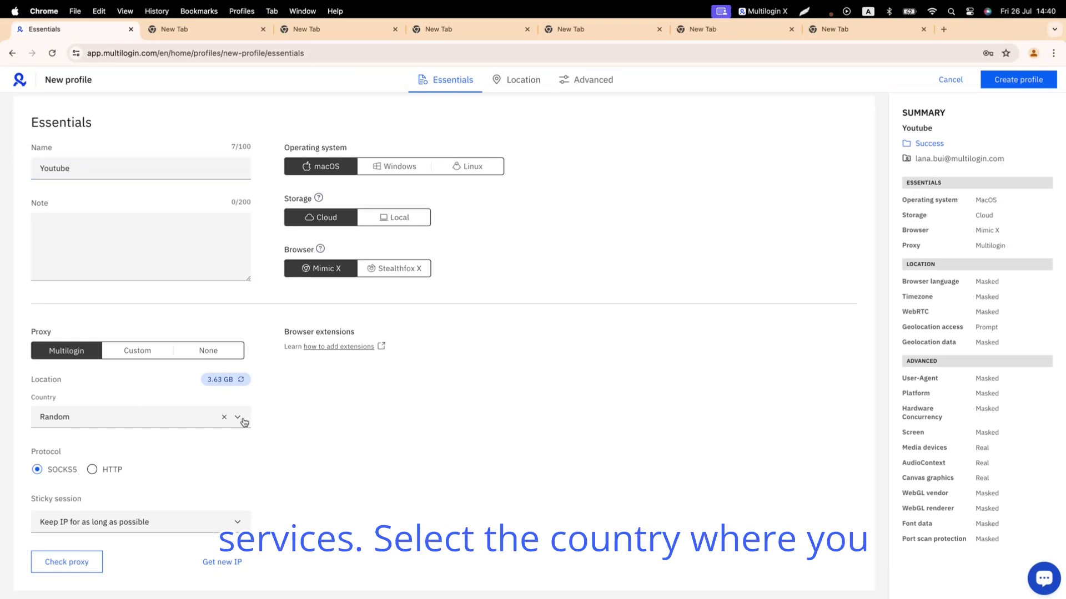
scroll(185, 461, down, 15)
scroll(108, 500, up, 4)
click(86, 465)
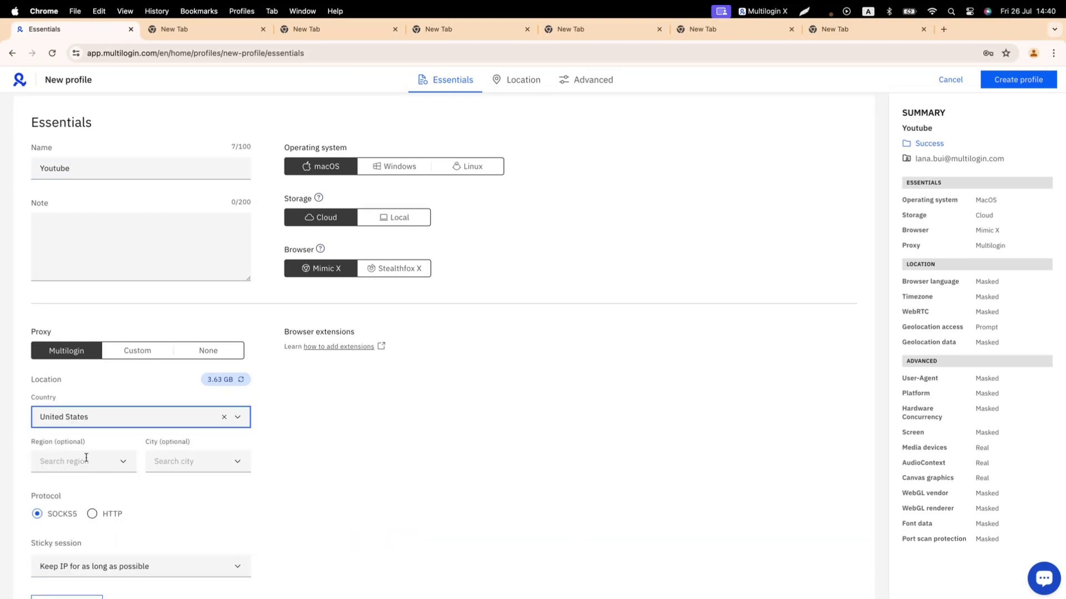
scroll(81, 483, down, 2)
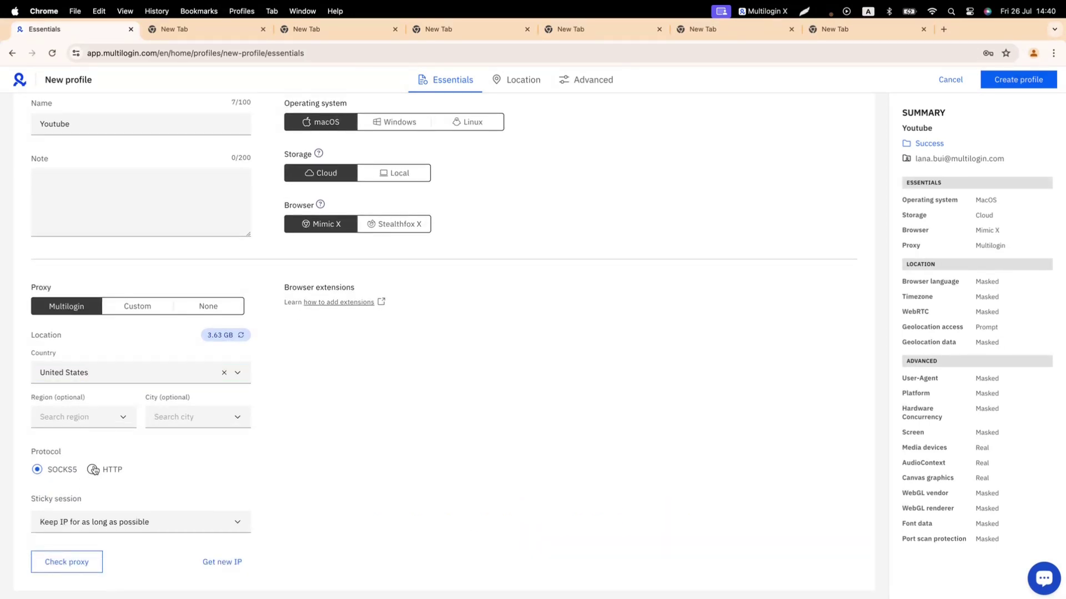
click(92, 469)
click(39, 470)
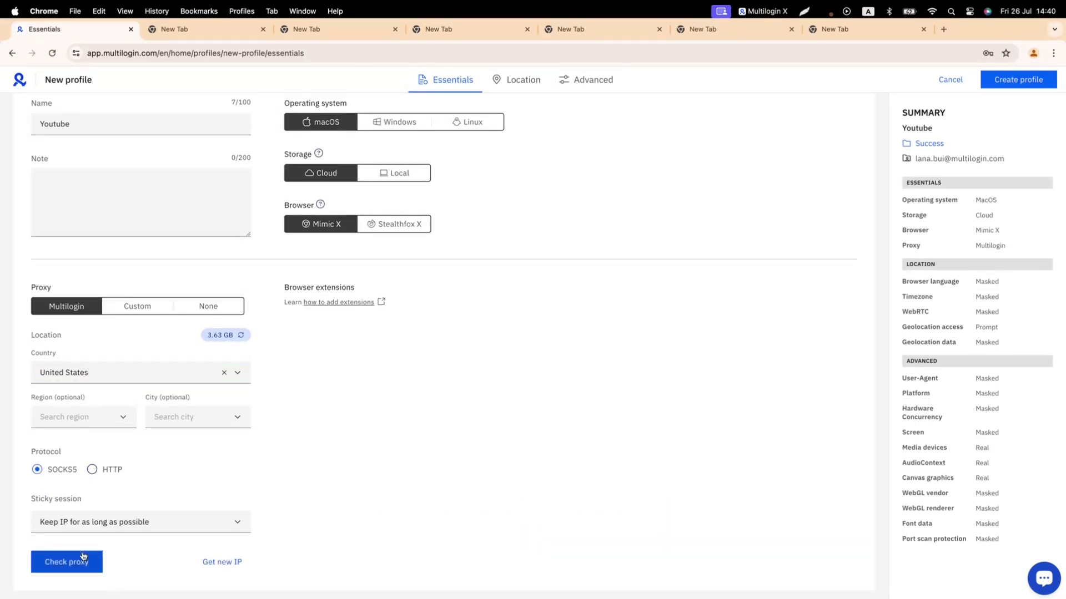
click(64, 562)
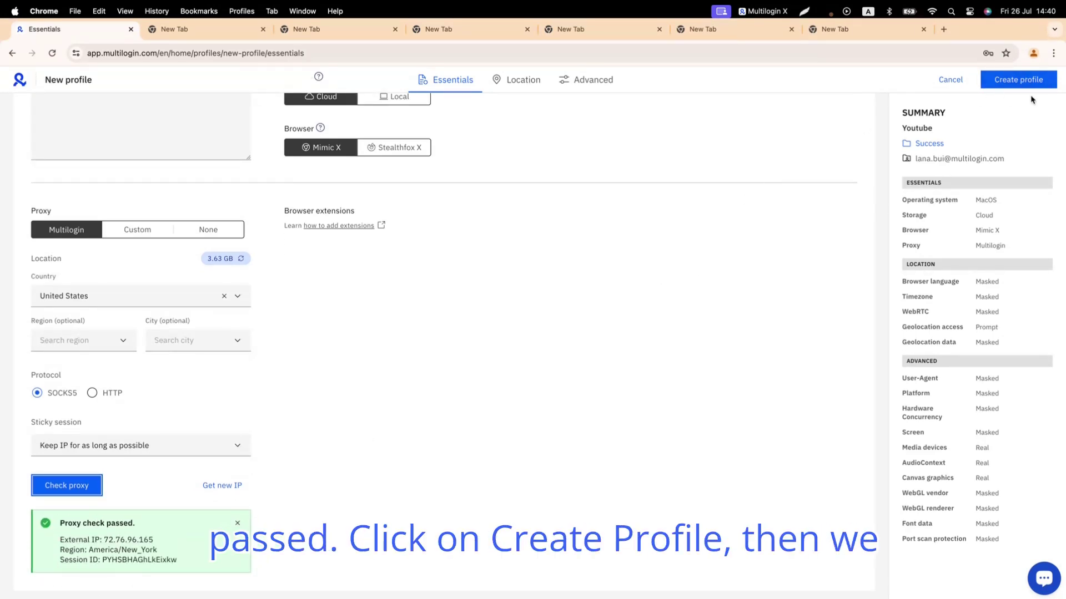
Save the Youtube profile and import cookies from mimic.json, accepting that they overwrite existing ones
click(1021, 79)
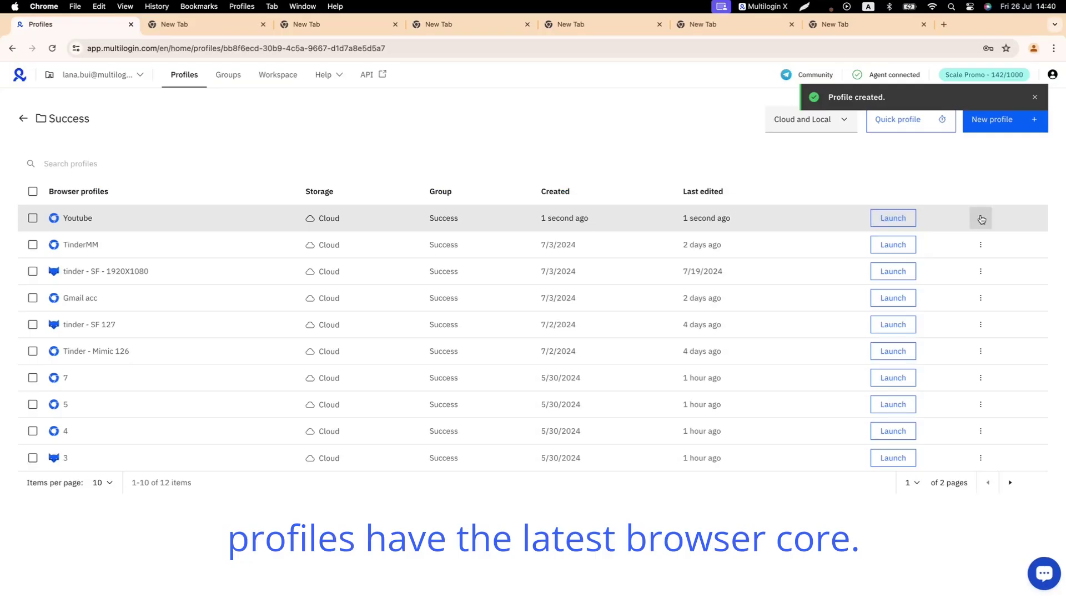
click(986, 221)
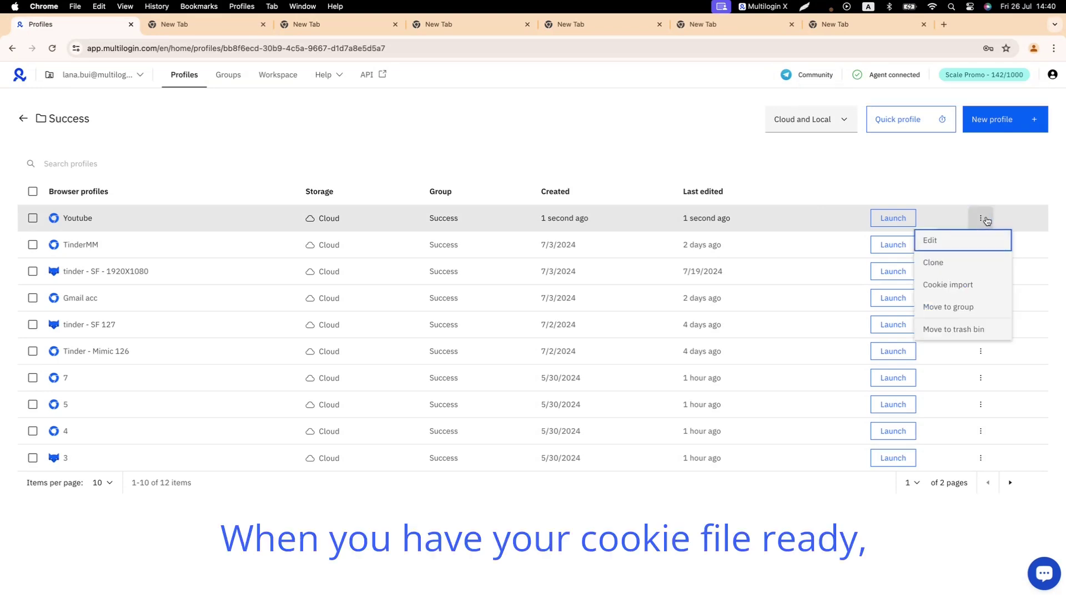
click(954, 288)
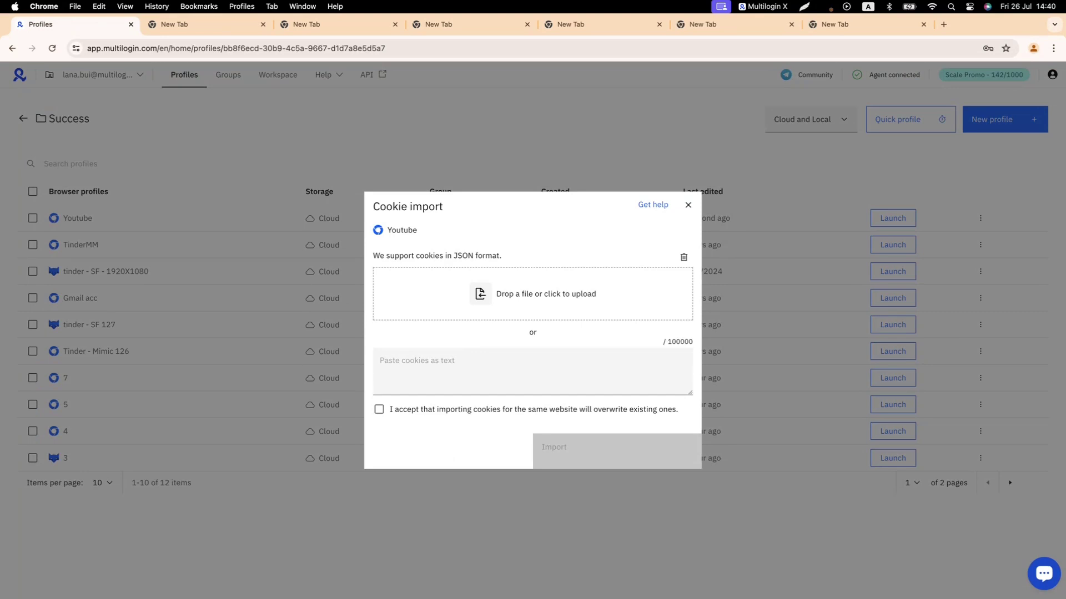
drag(831, 593, 560, 296)
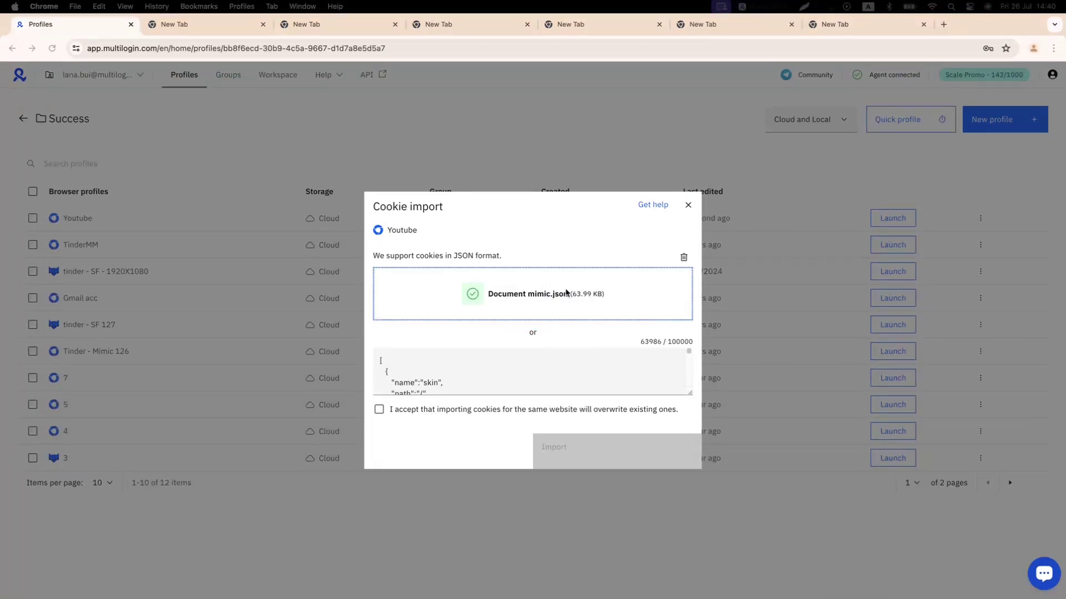
scroll(456, 388, down, 1)
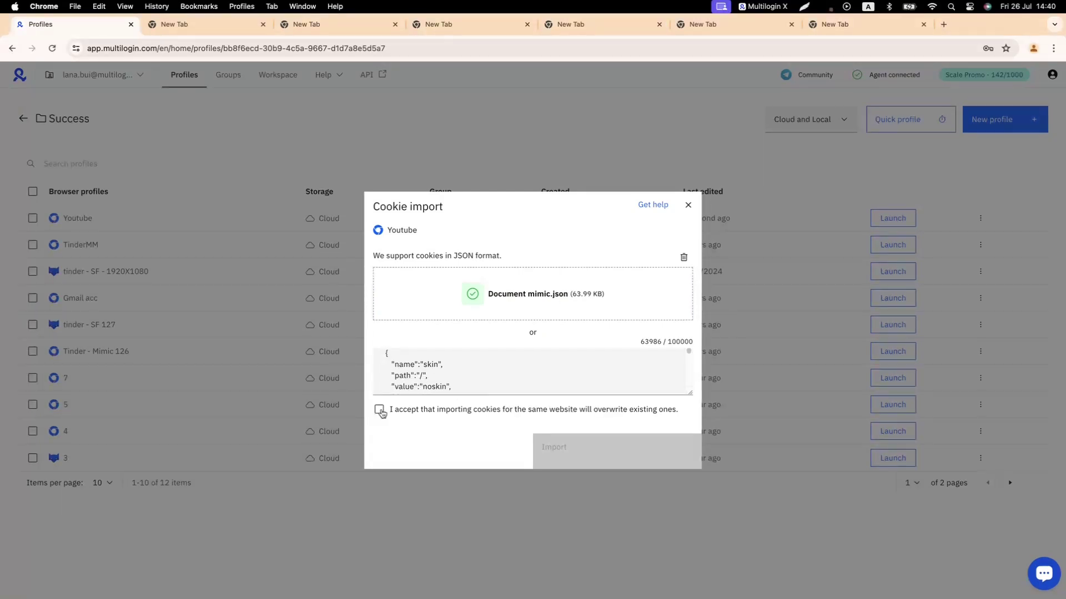
click(380, 410)
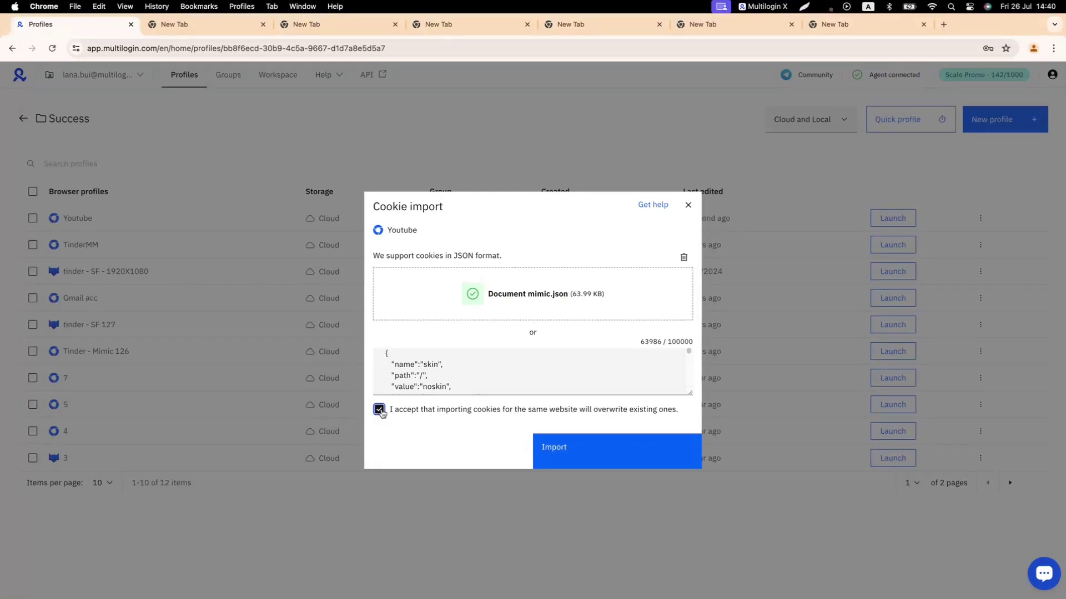
click(623, 451)
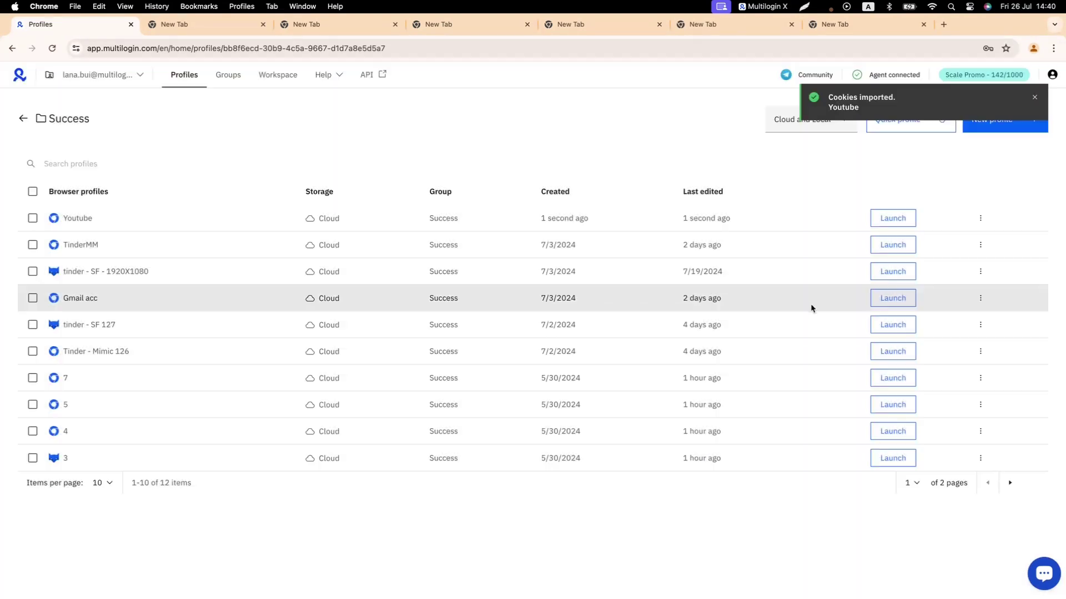
Launch the Youtube profile and verify its IP 72.76.96.165 is located in the United States
triple_click(841, 104)
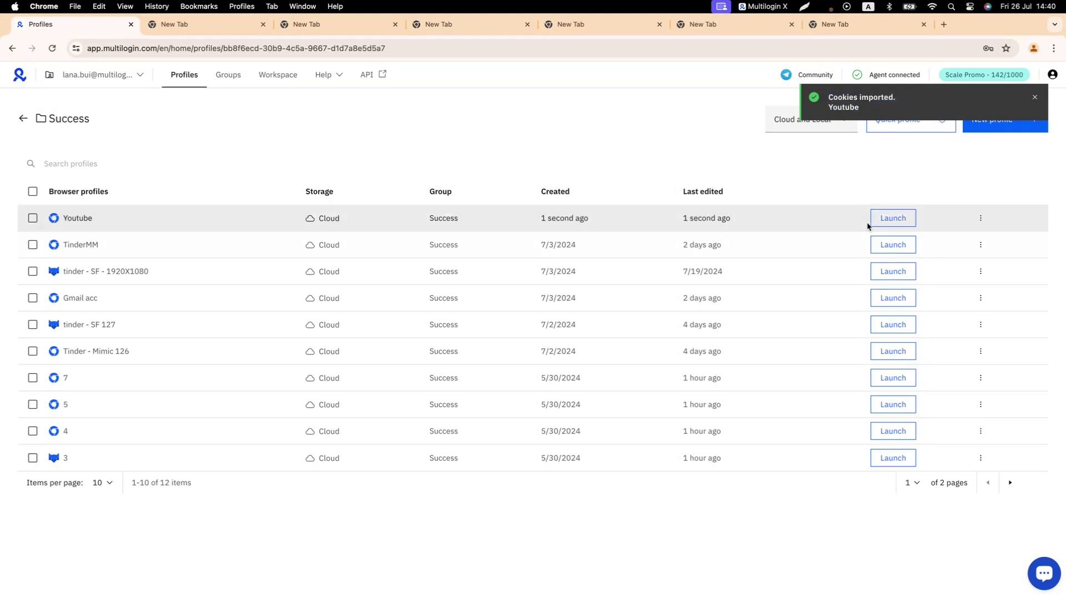
click(890, 219)
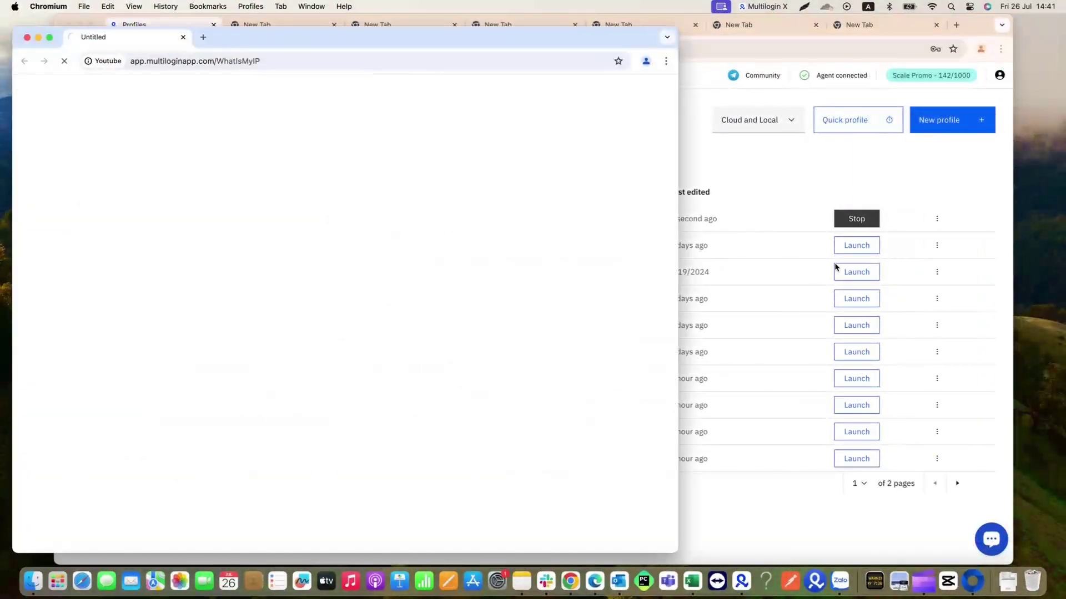
drag(331, 48, 476, 31)
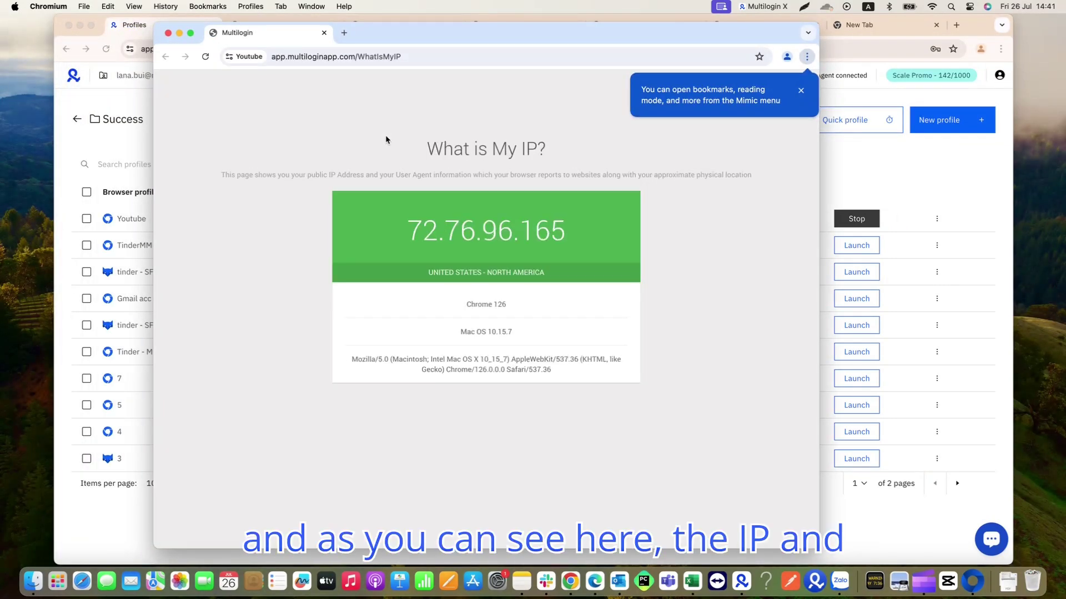
drag(417, 272, 533, 269)
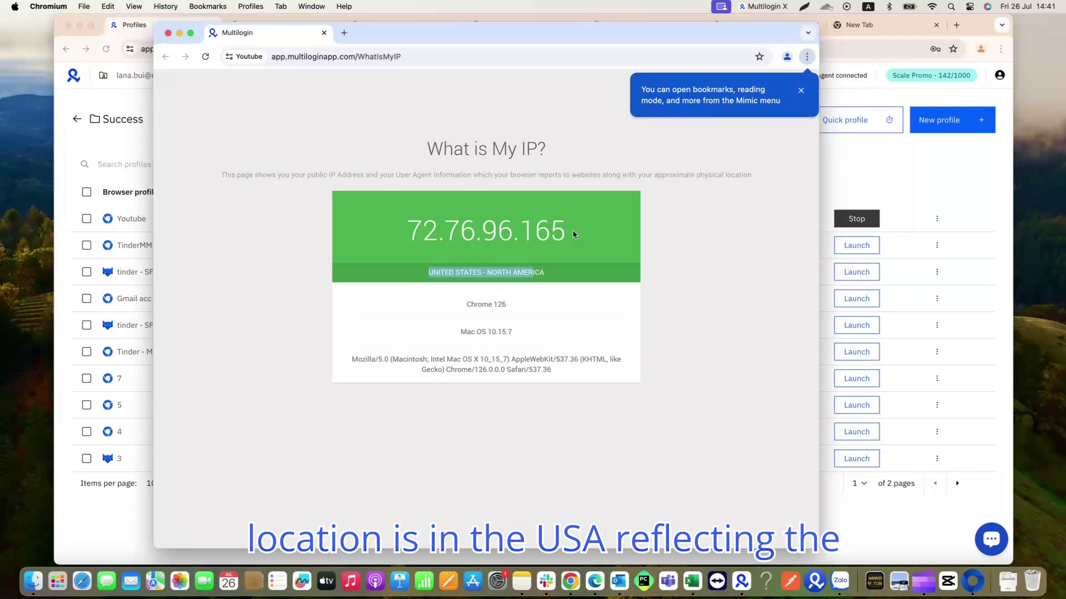
drag(571, 237, 413, 234)
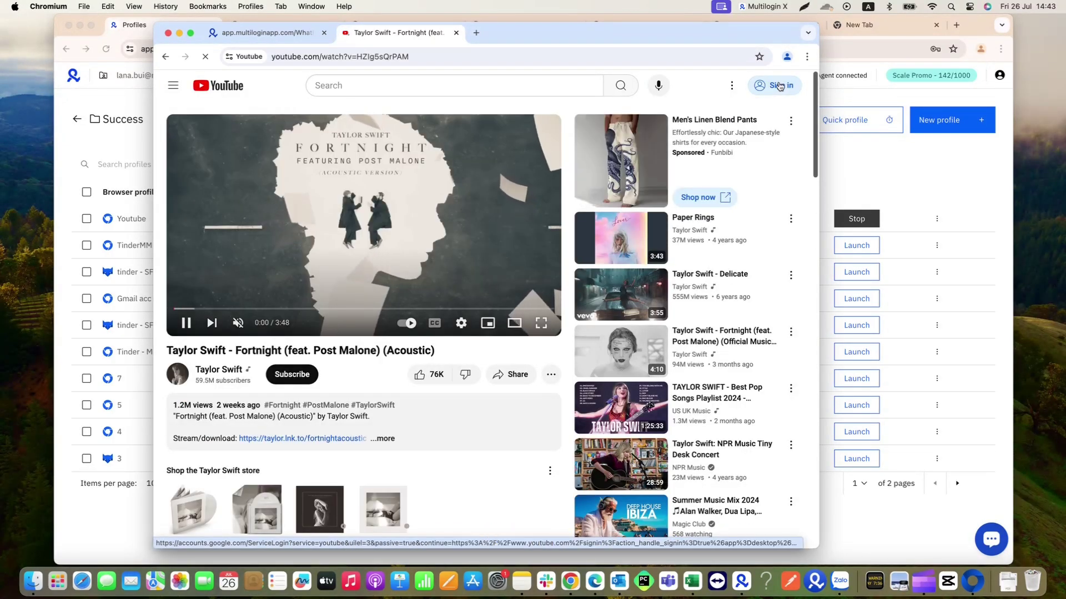
From YouTube sign-in, start creating a new Google account for personal use
click(780, 86)
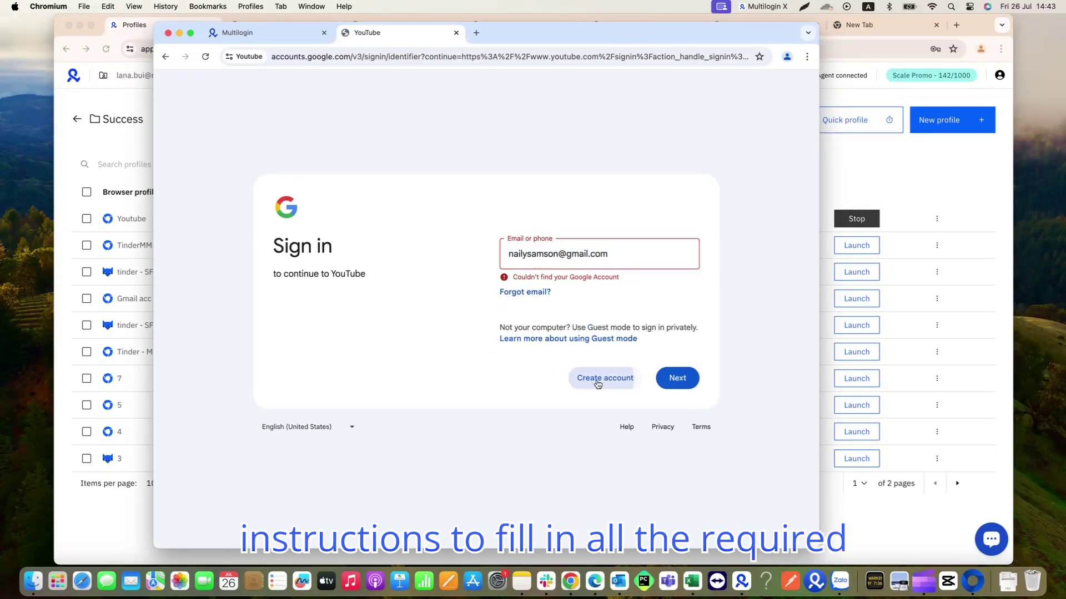
click(598, 383)
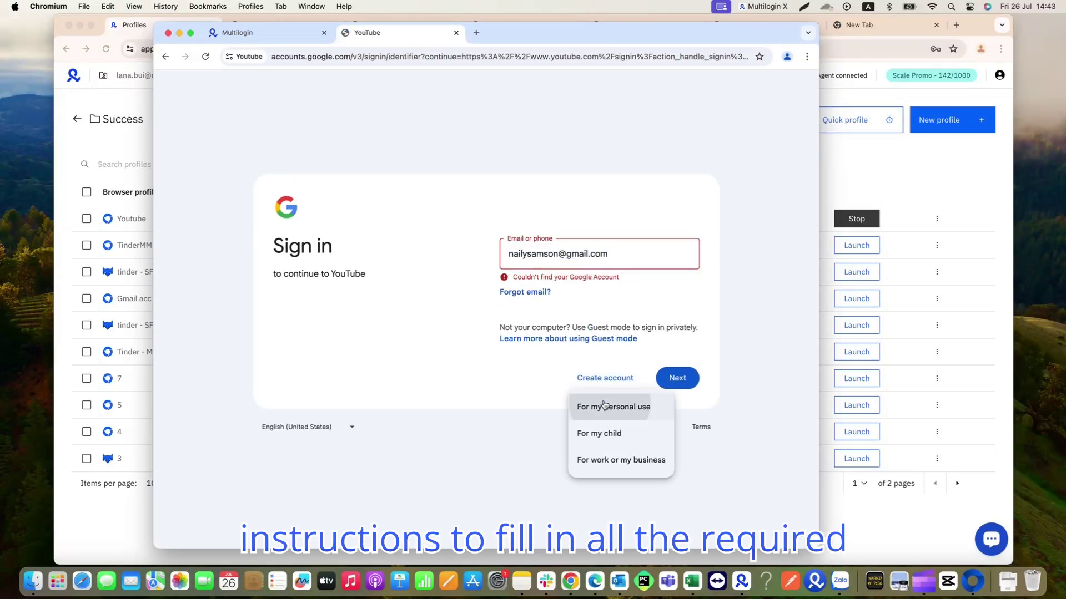
click(589, 407)
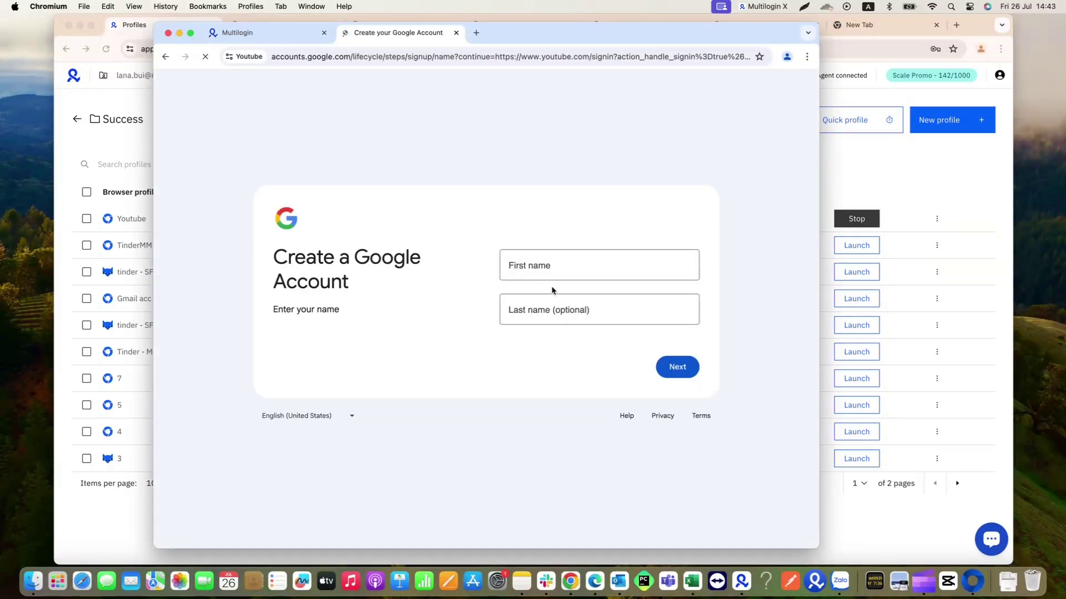
Capitalise the first letters of the first and last name and submit them
click(515, 265)
key(BackSpace)
text(N)
click(512, 314)
key(BackSpace)
text(S)
click(662, 371)
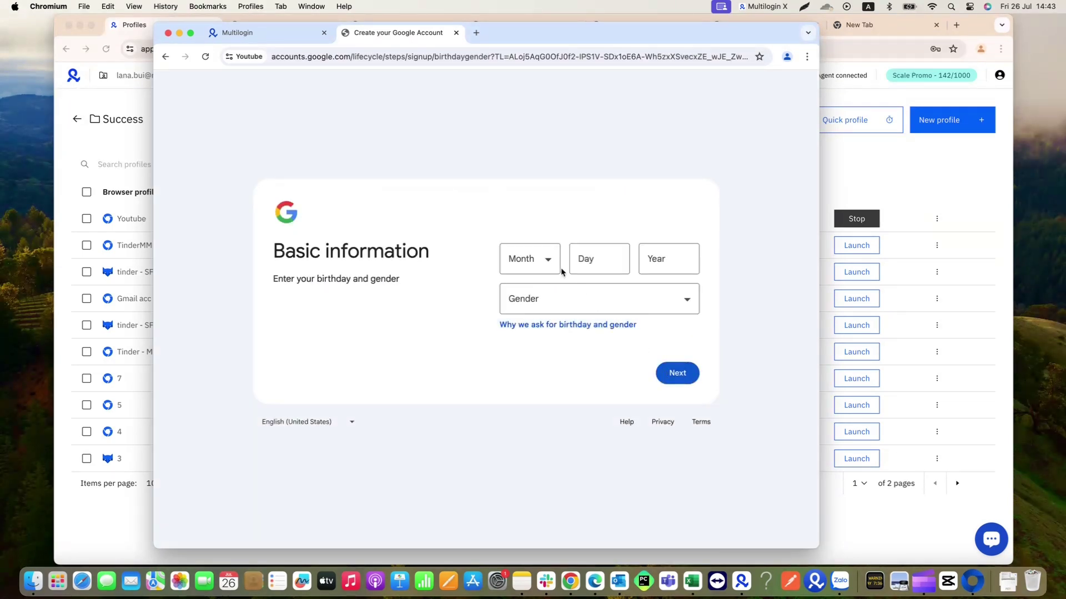
Enter birthday June 06 1996 and gender Female, then continue
click(530, 260)
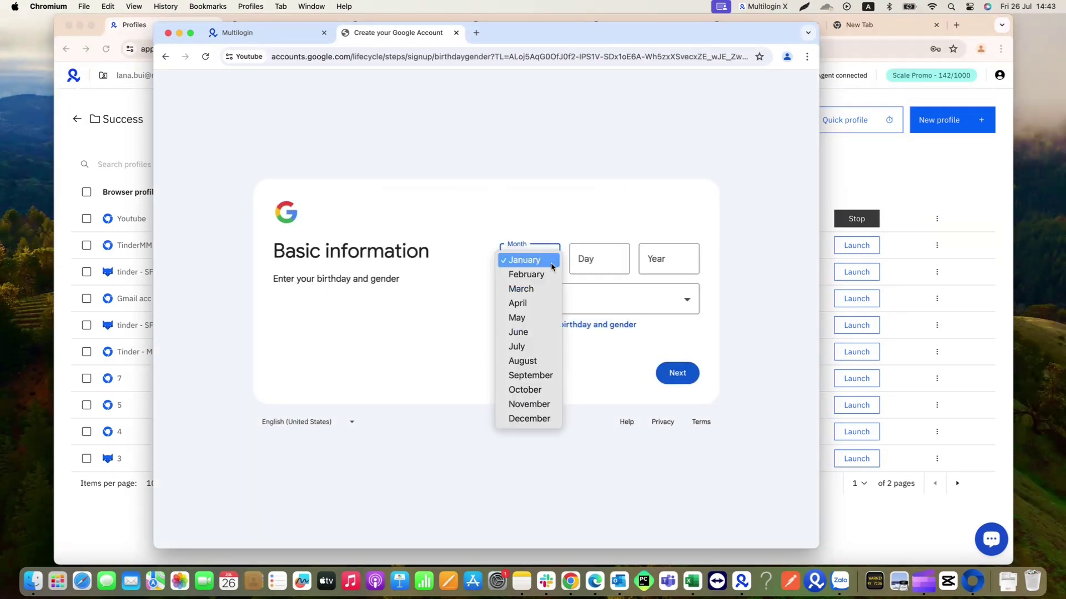
click(519, 332)
click(590, 269)
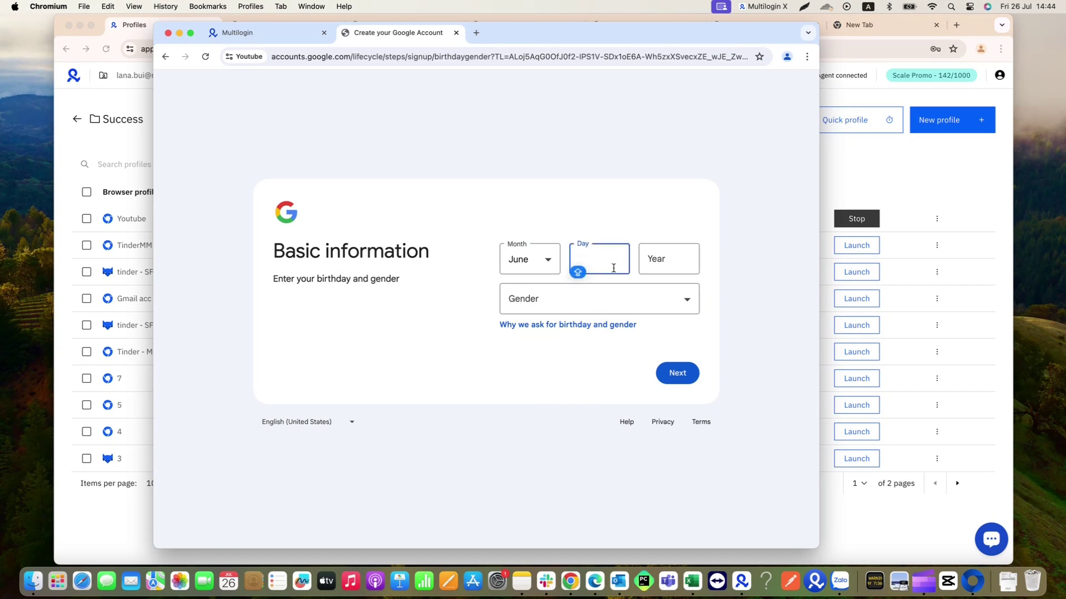
text(0)
click(674, 256)
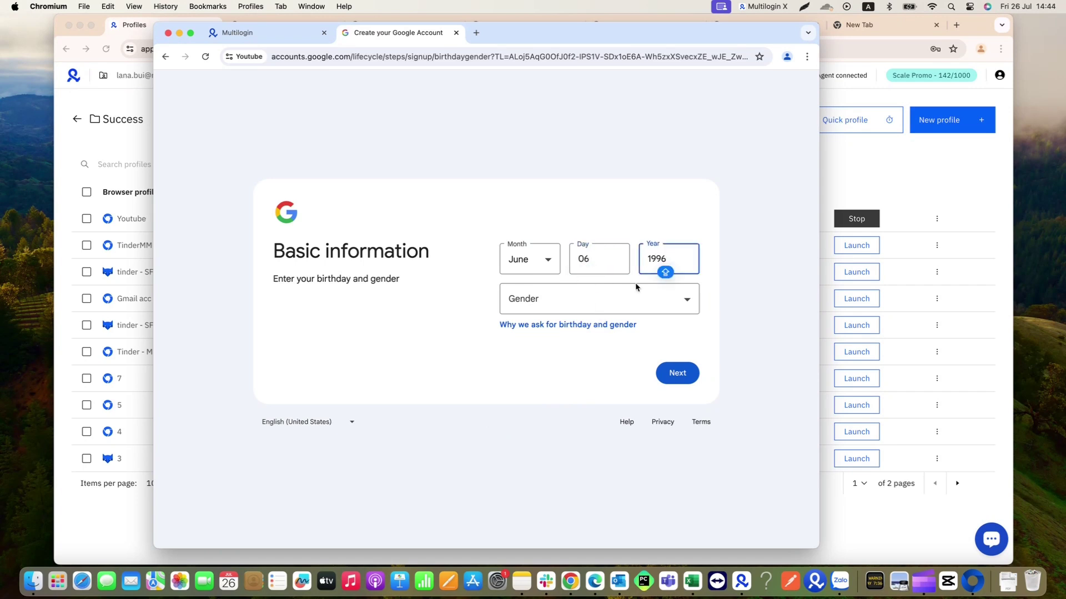
click(555, 300)
click(557, 316)
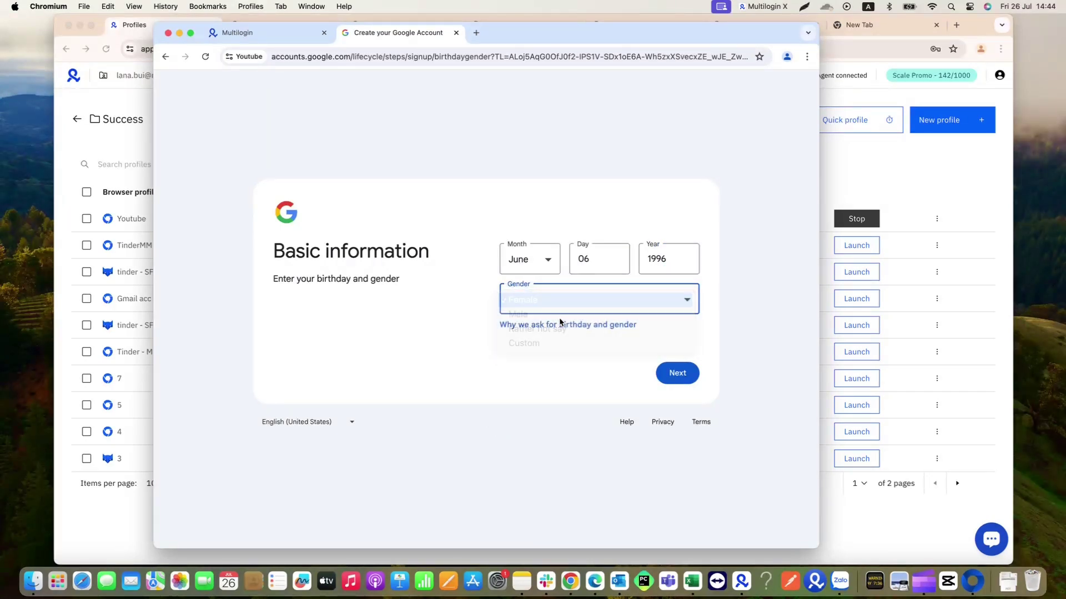
click(681, 371)
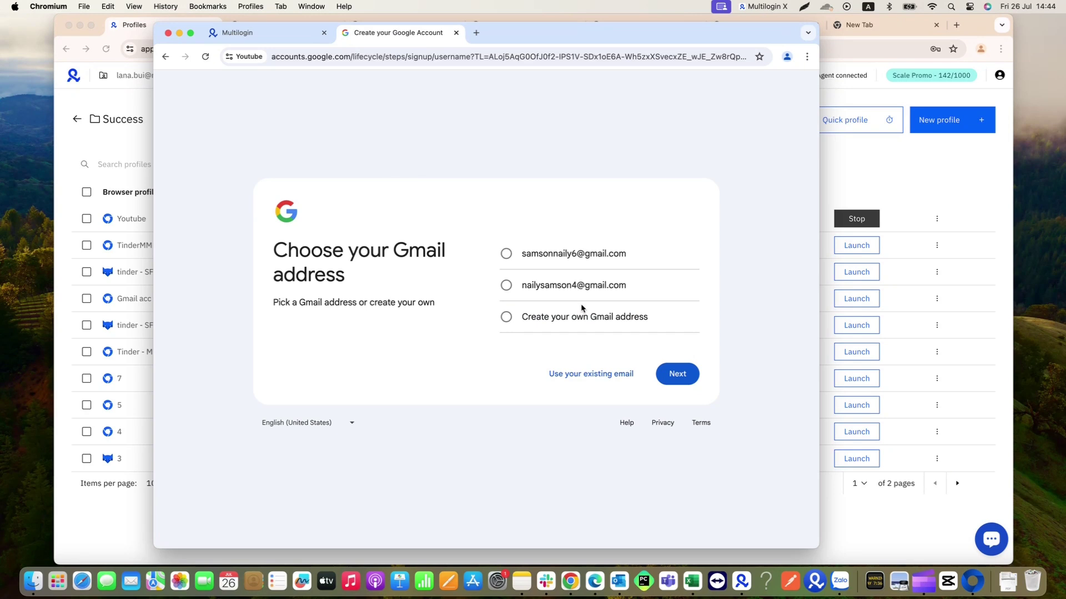
Choose the second suggested Gmail address and set and confirm the account password
click(585, 286)
click(670, 373)
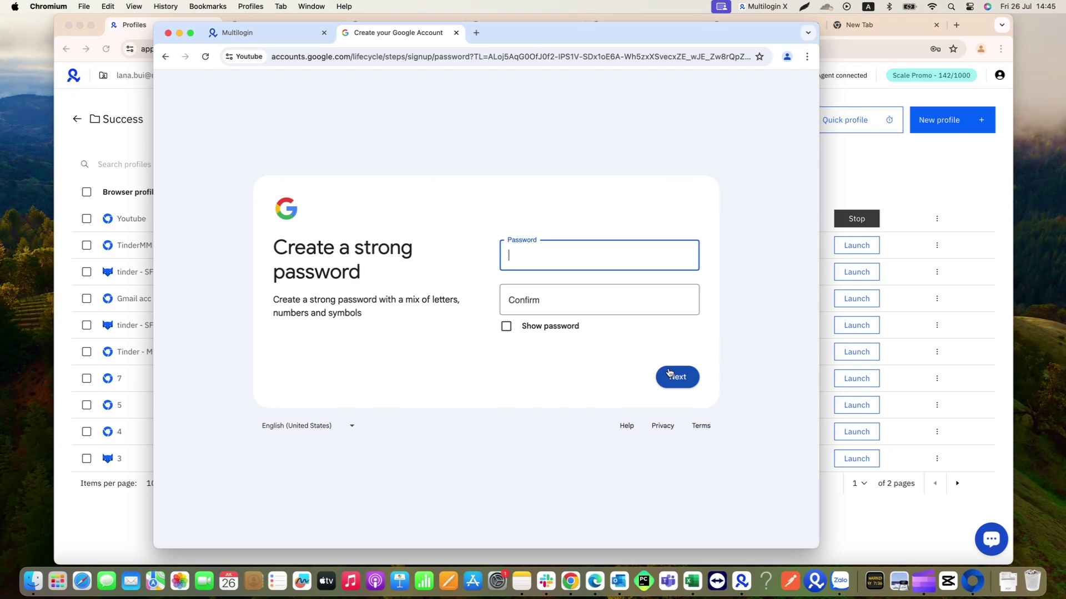
text(••)
click(556, 297)
text(•••••••)
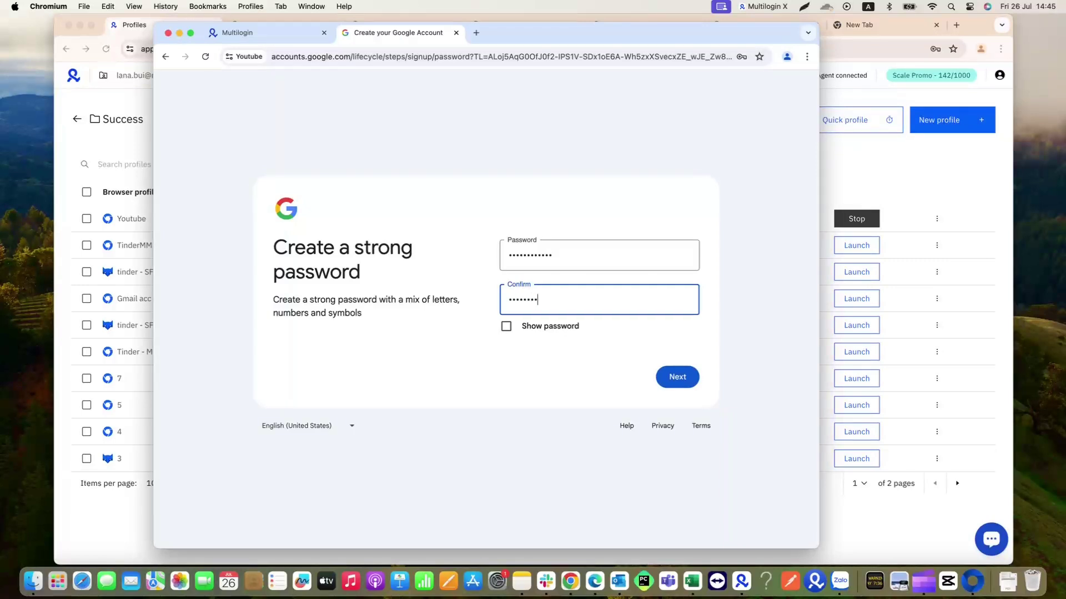
click(669, 378)
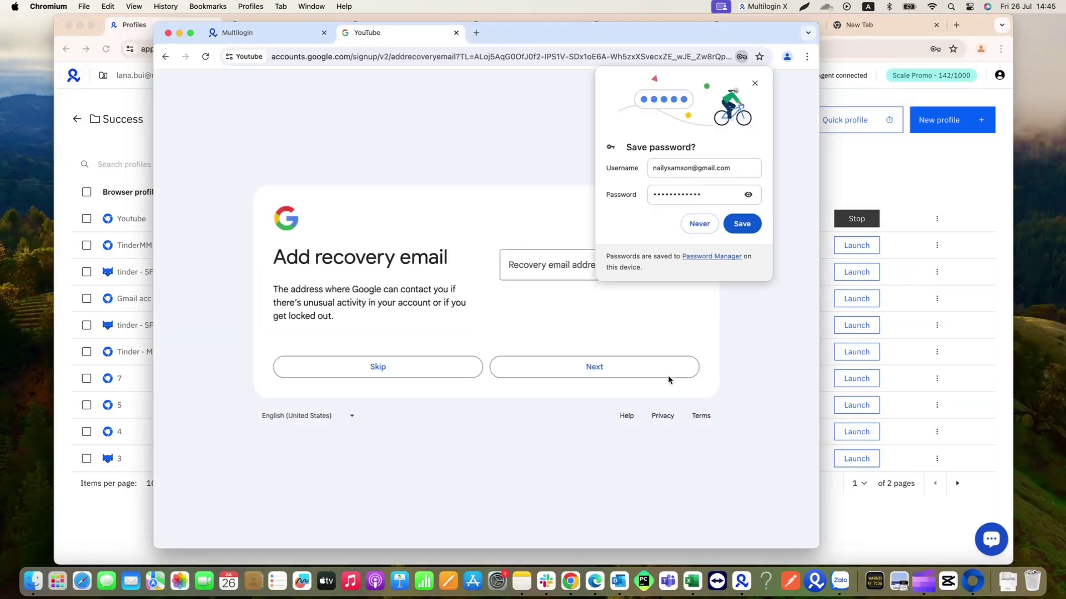
Save the password in the browser, skip the recovery email and accept the account review
click(729, 225)
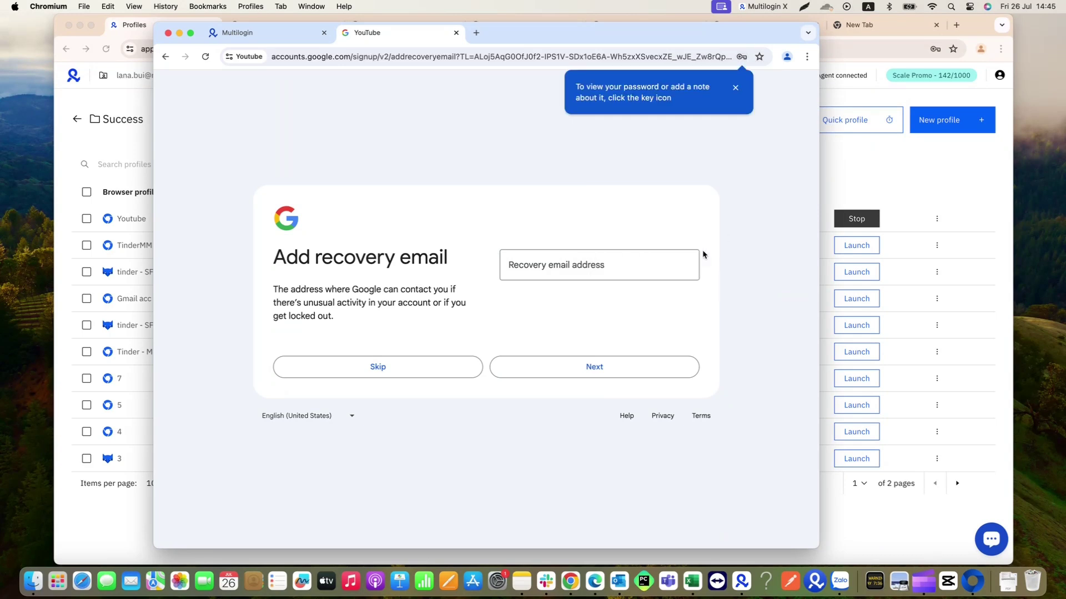
click(439, 373)
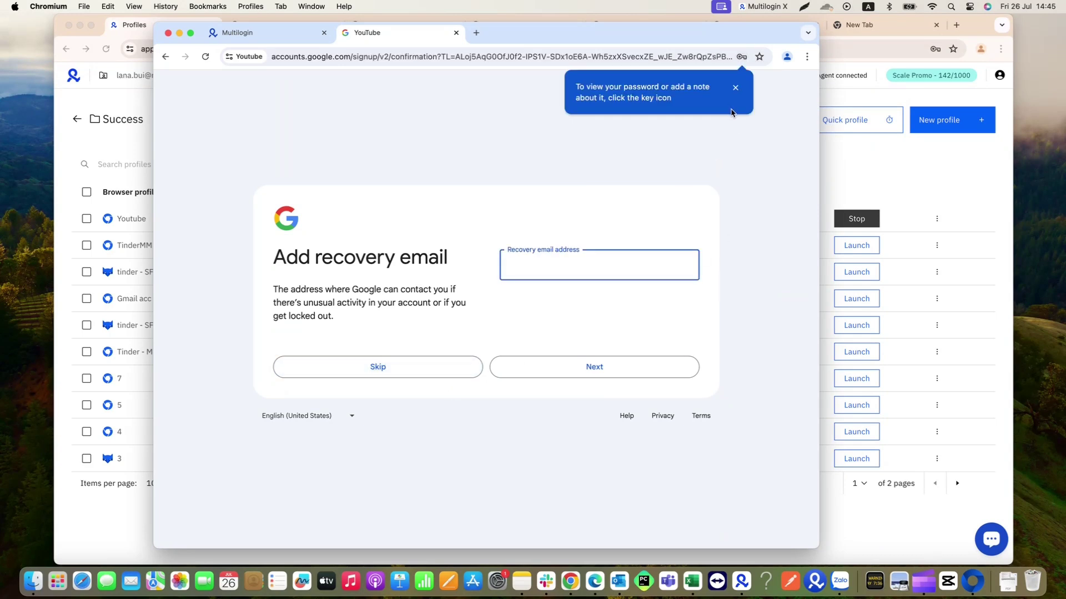
click(657, 367)
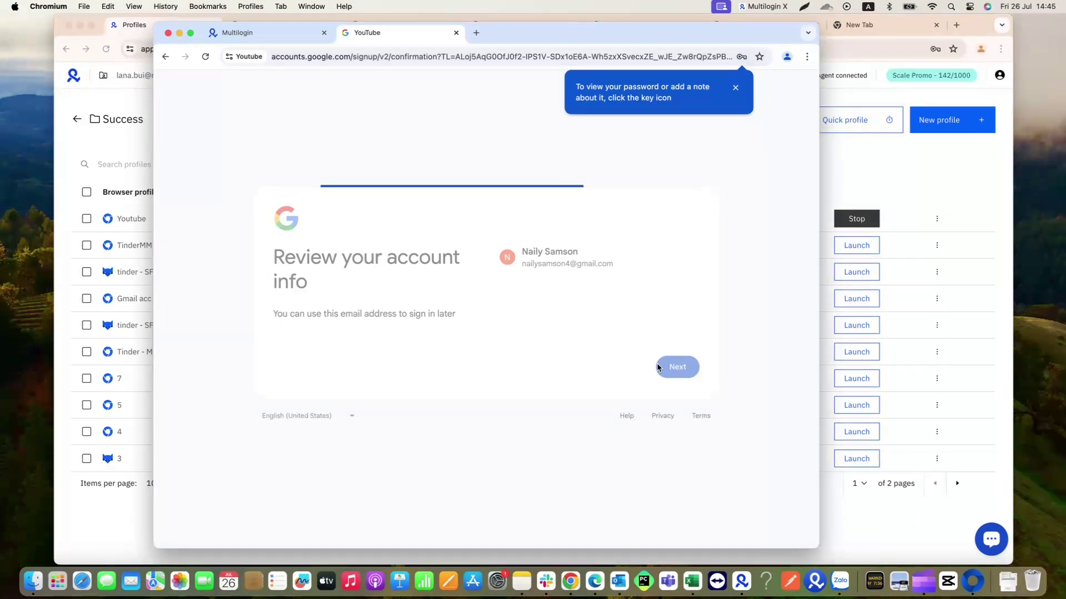
scroll(653, 370, down, 15)
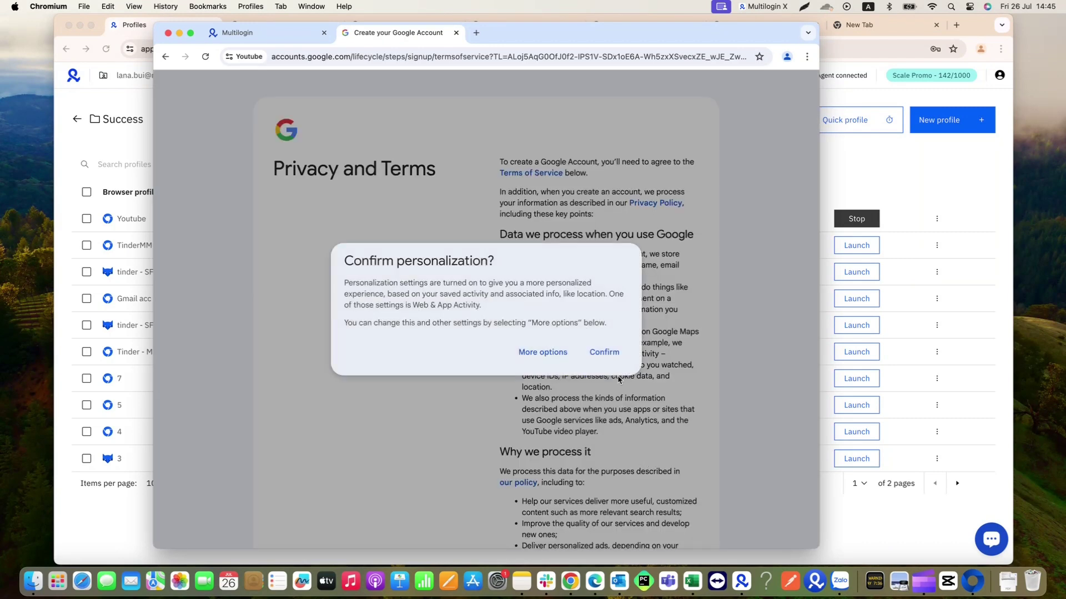
Agree to the privacy terms, check the new account's email on YouTube, then return to Multilogin X
click(604, 353)
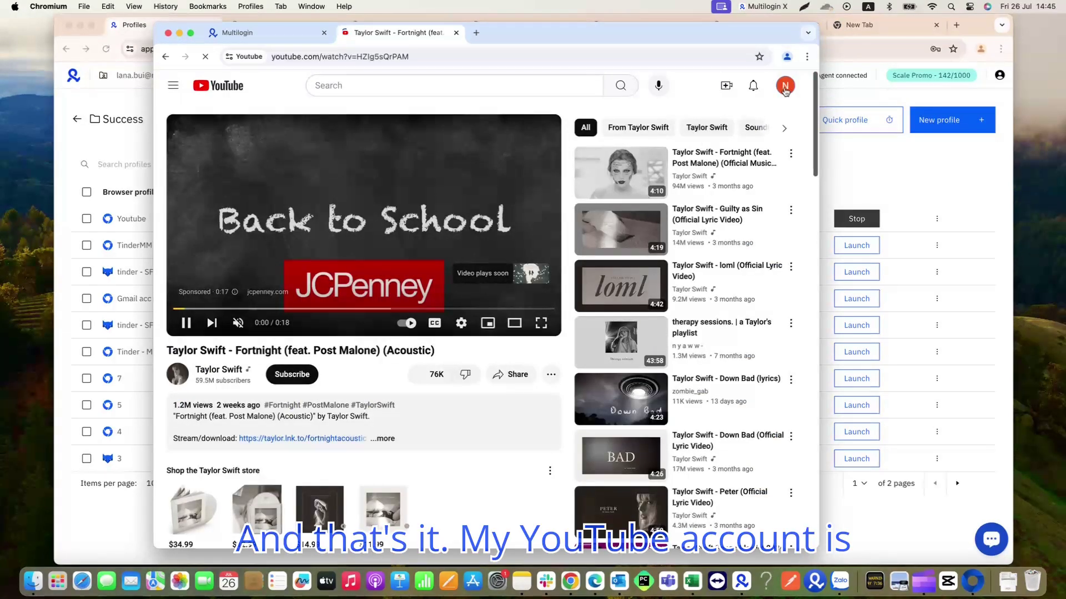
click(782, 88)
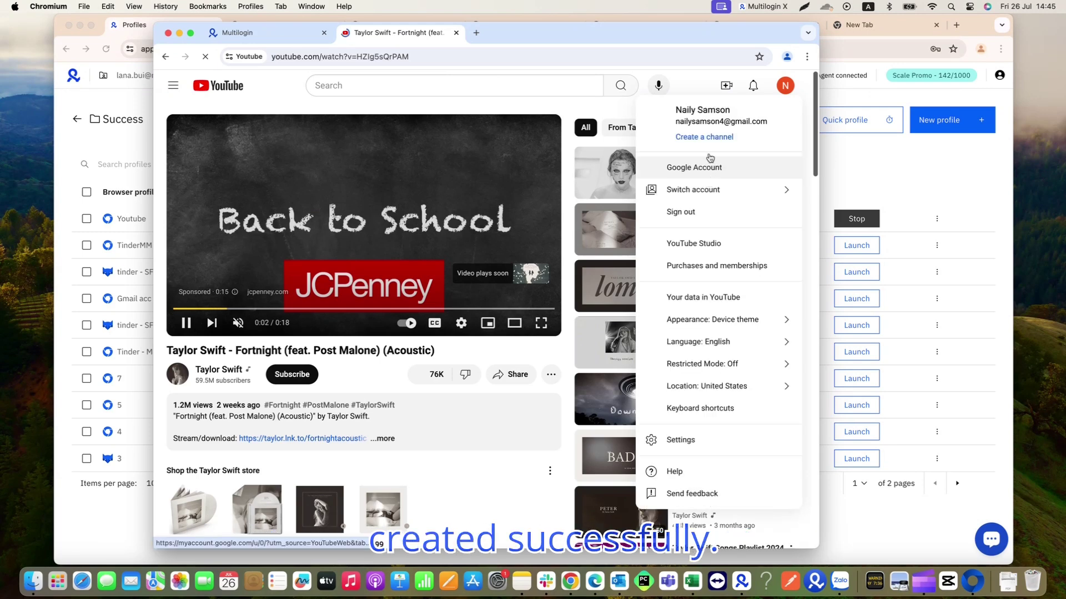
drag(676, 121, 768, 123)
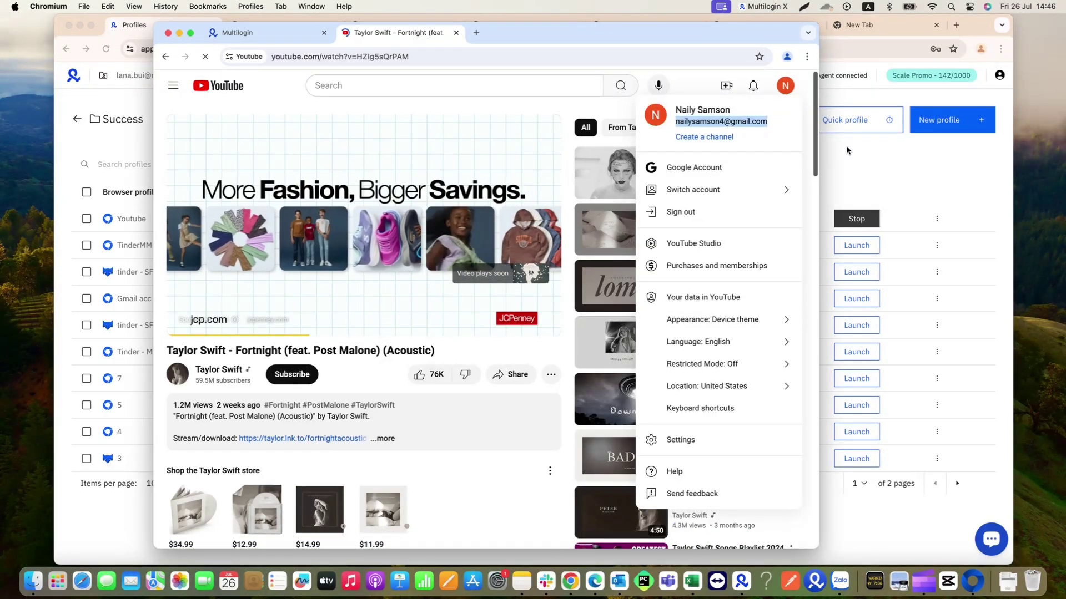
click(865, 182)
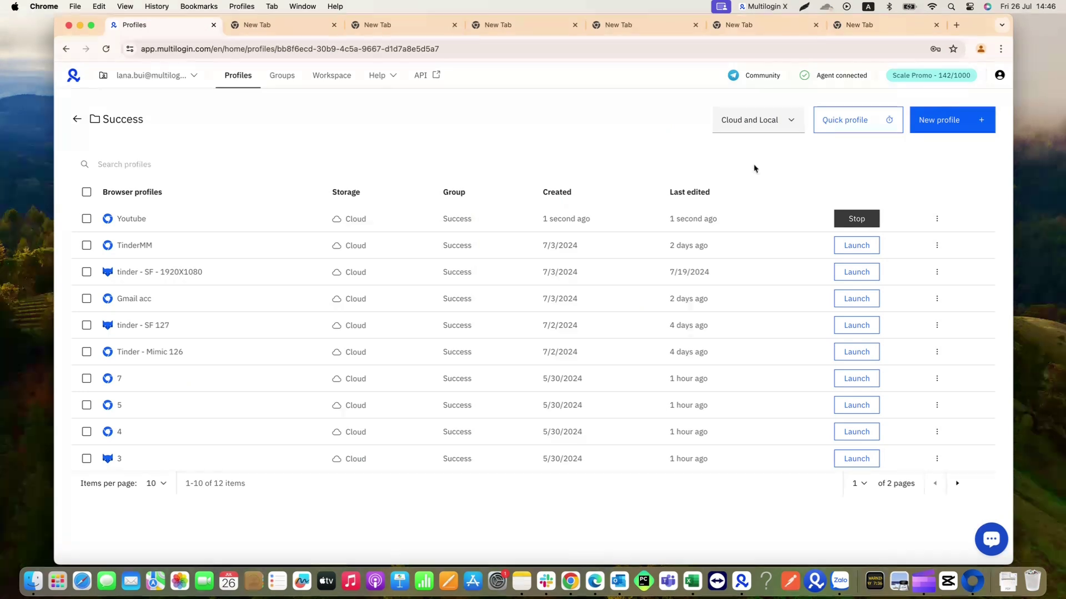
Open the Success group and launch profiles 3, 4, 5 and 7
click(275, 84)
click(139, 385)
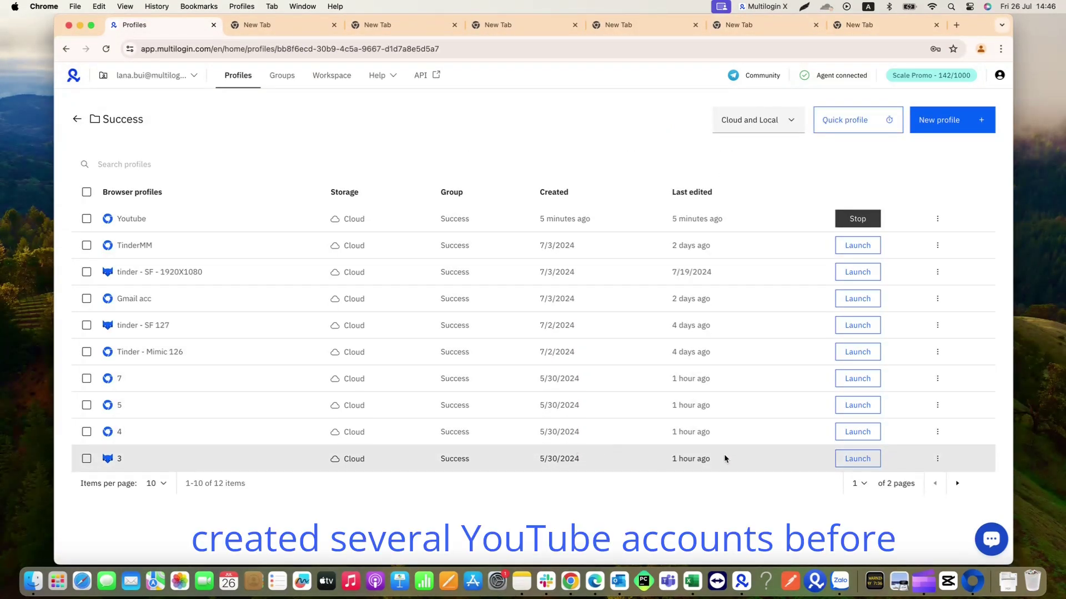
click(857, 459)
click(857, 432)
click(857, 405)
click(858, 384)
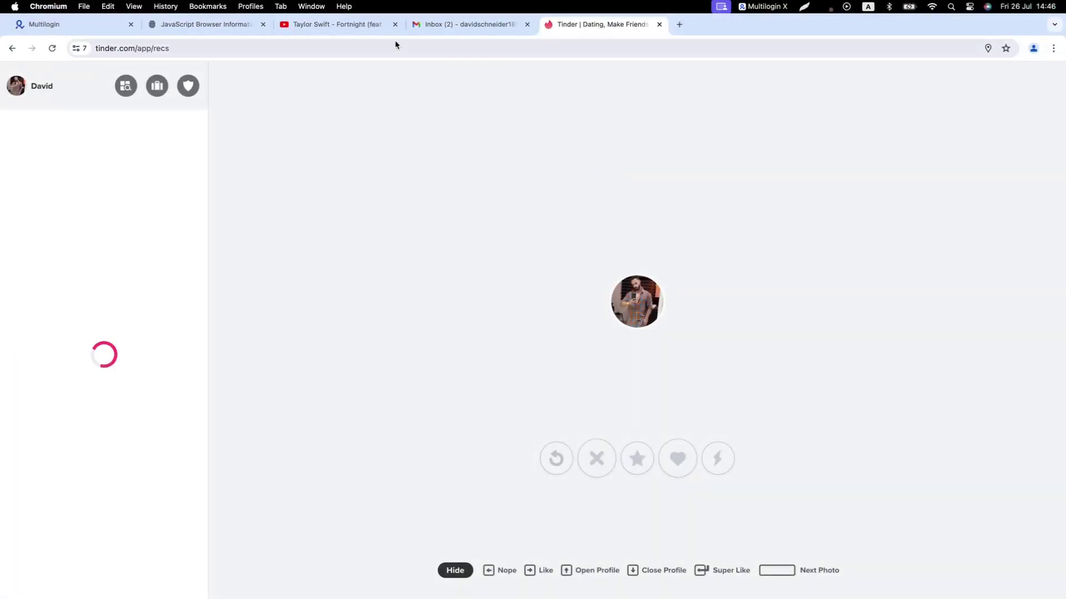
Show the signed-in account email on the YouTube tab of the first launched profile
click(341, 26)
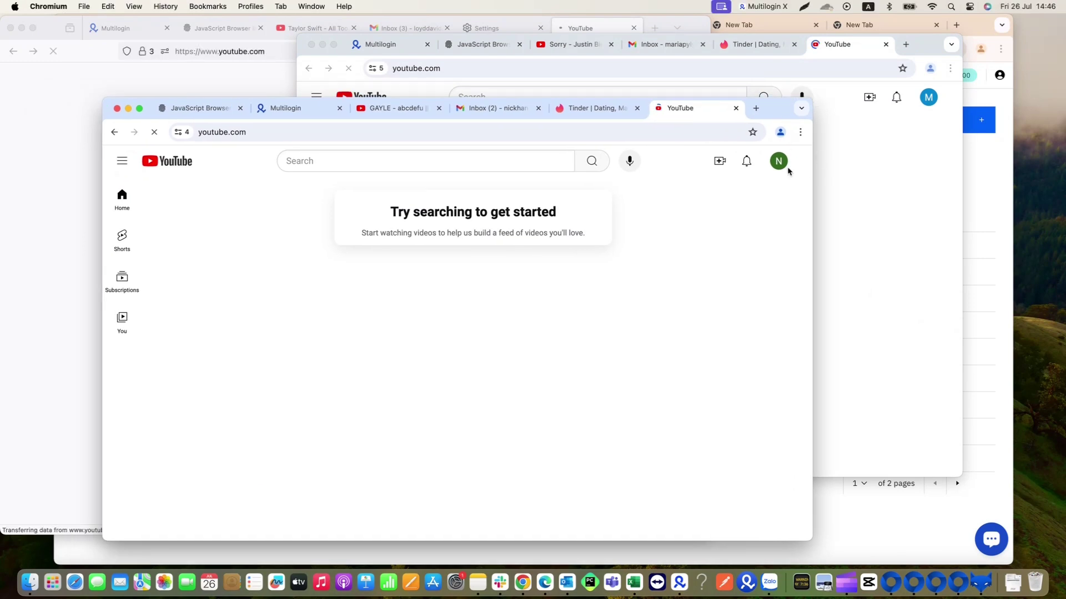
click(782, 168)
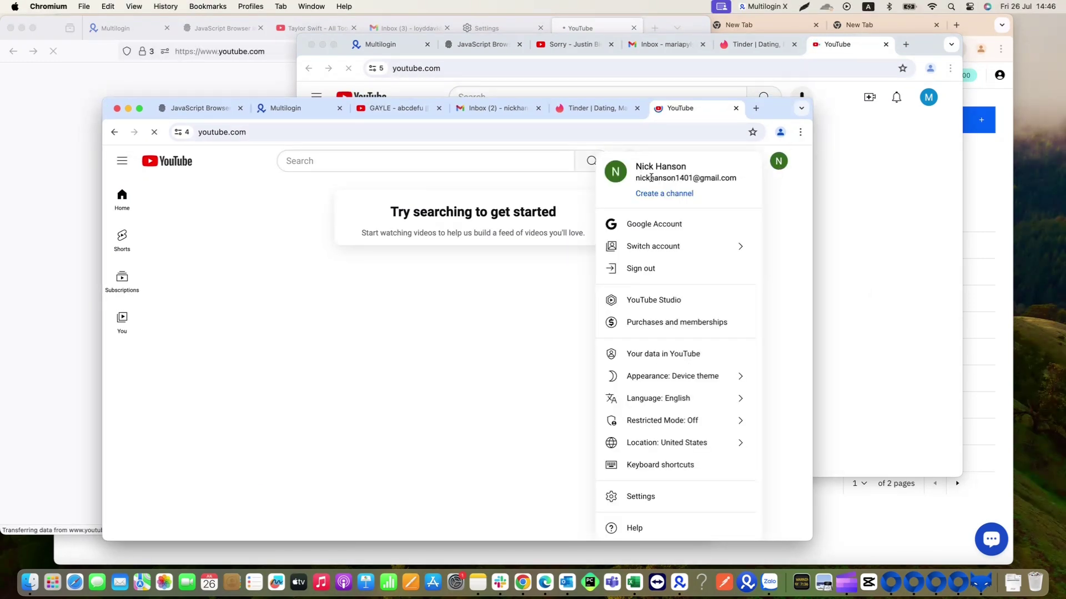
drag(636, 178, 751, 176)
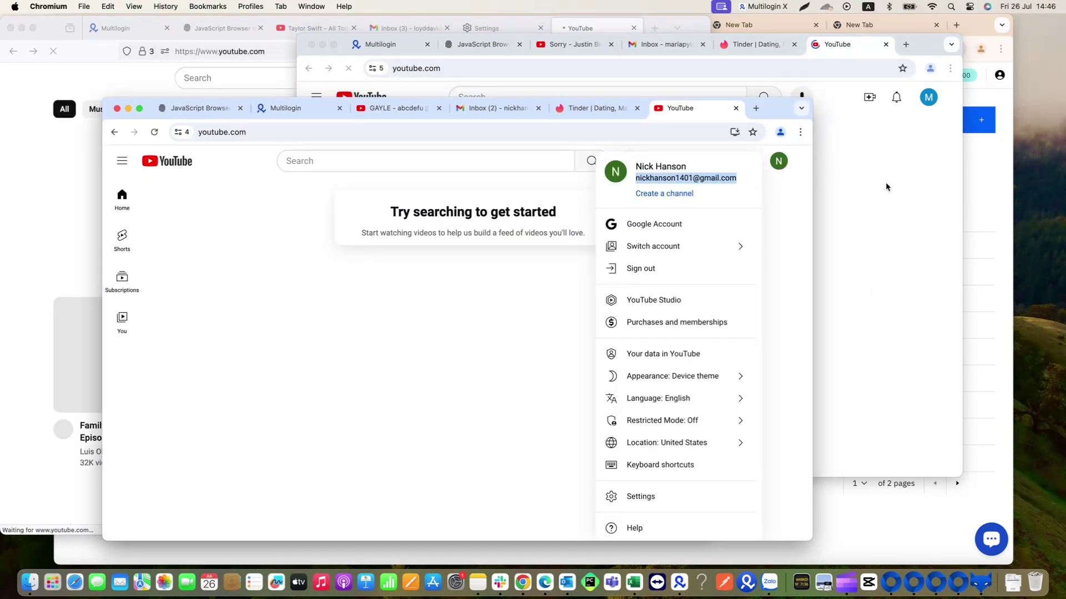
Show the signed-in account email in another profile's YouTube window
click(937, 112)
click(930, 100)
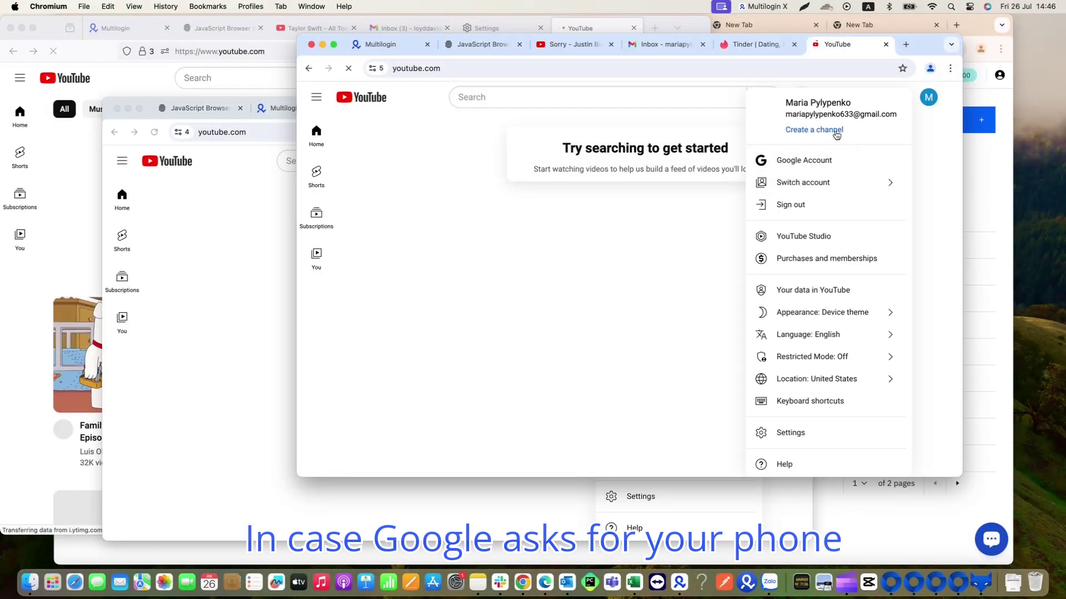
drag(791, 115, 866, 67)
click(890, 123)
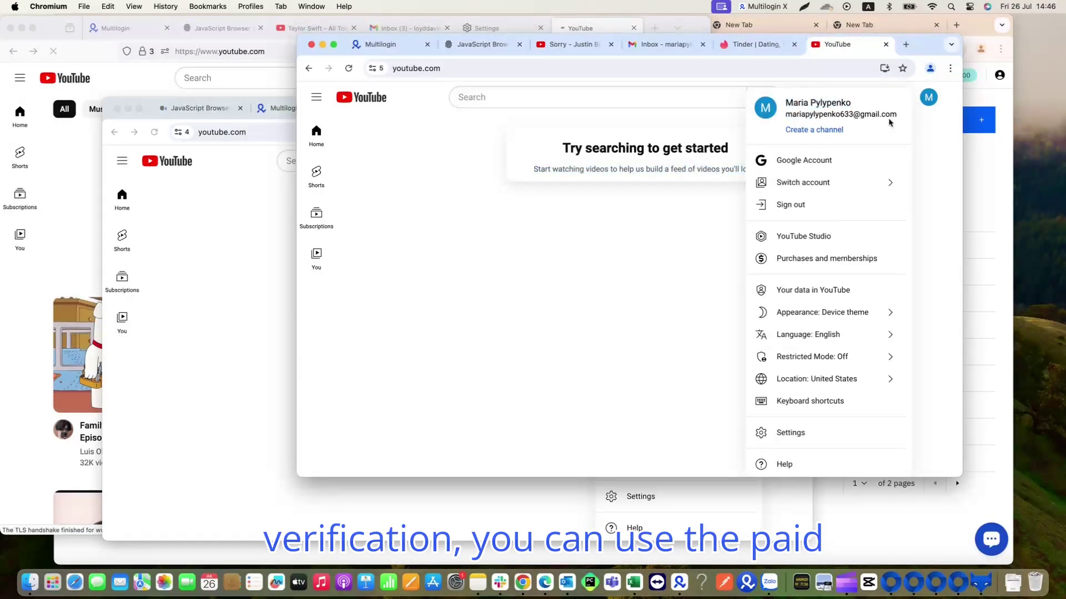
Show the signed-in account email in the Stealthfox profile's YouTube window
click(126, 215)
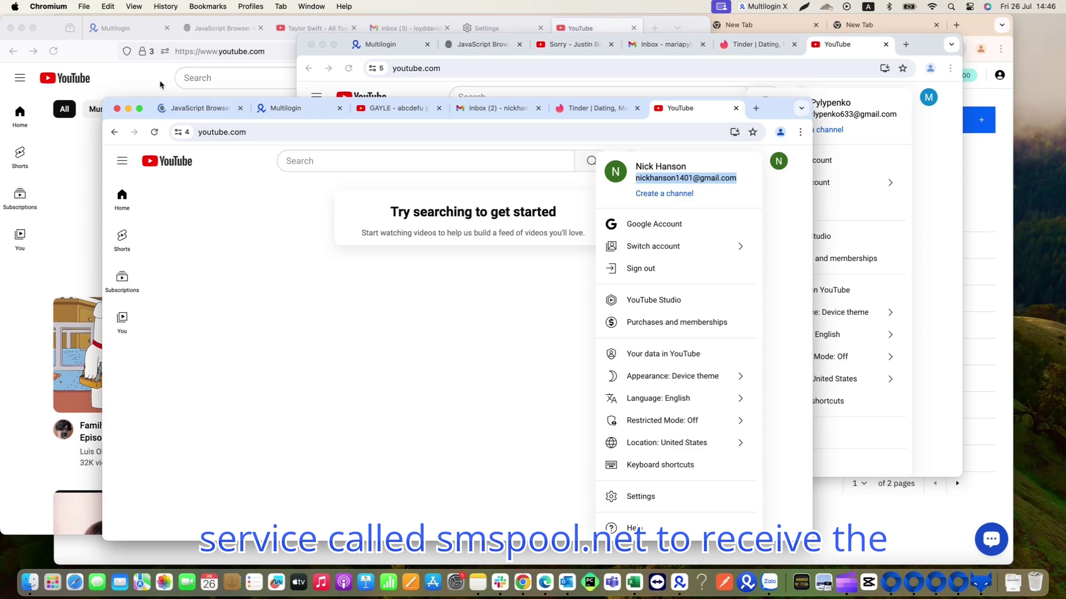
click(160, 84)
click(676, 77)
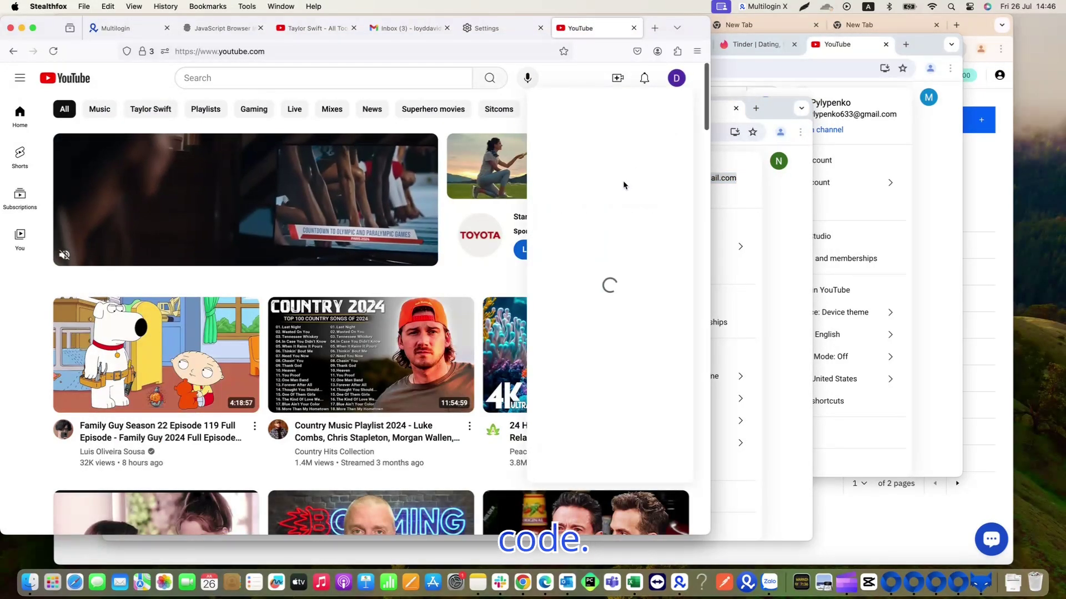
drag(567, 114, 658, 115)
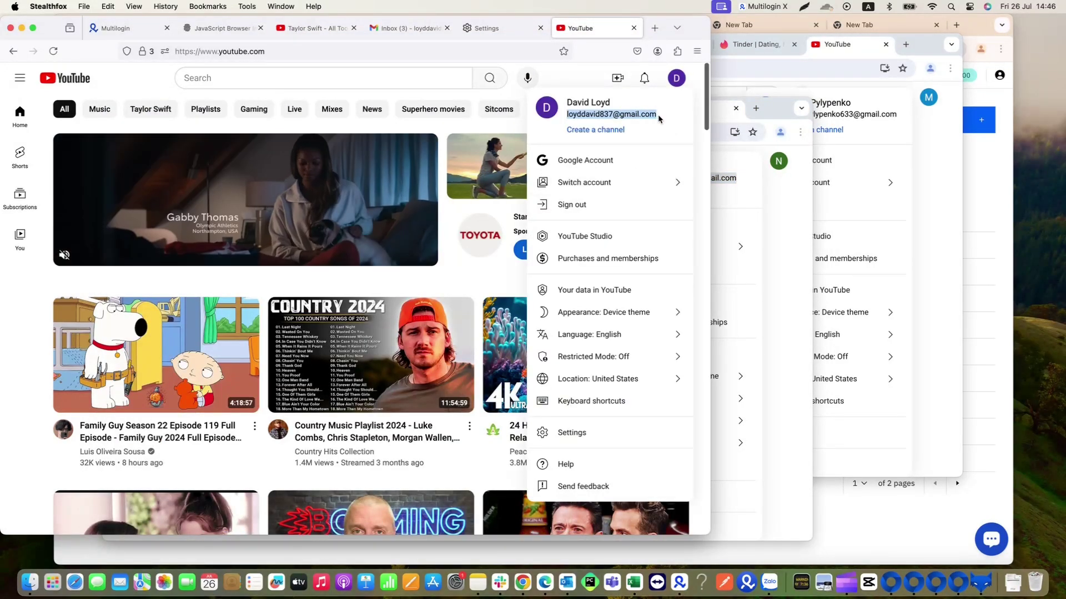